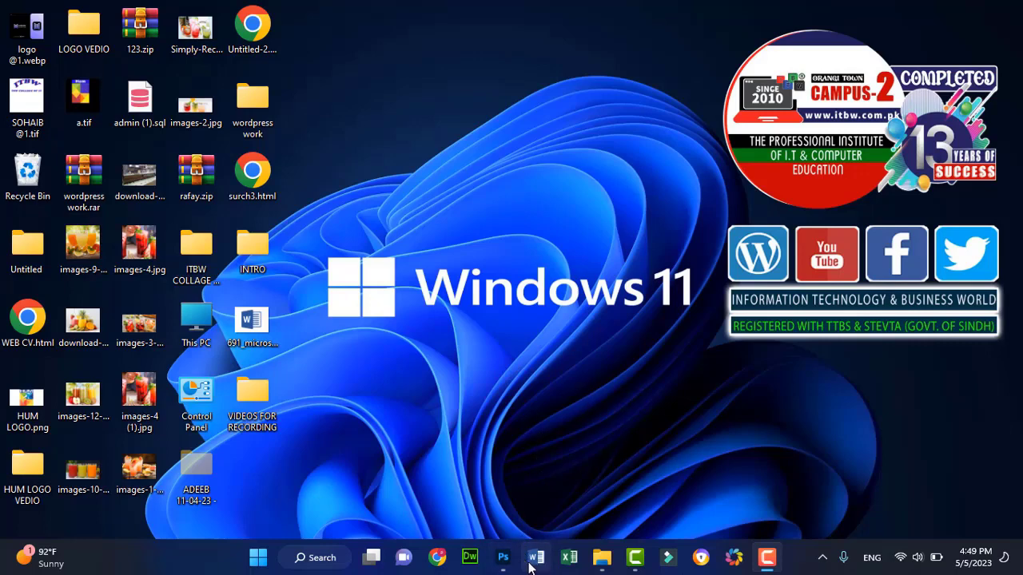
Launch Photoshop from the Windows 11 taskbar to reach its Home screen
left_click(508, 560)
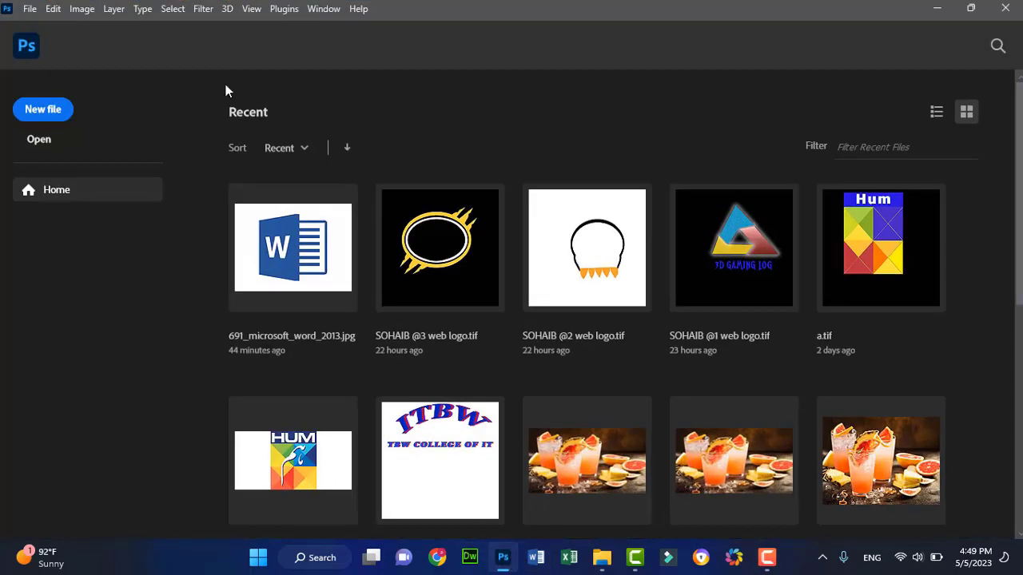
Create a new 8 × 8 inch document at 72 ppi (576 × 576 px)
left_click(30, 9)
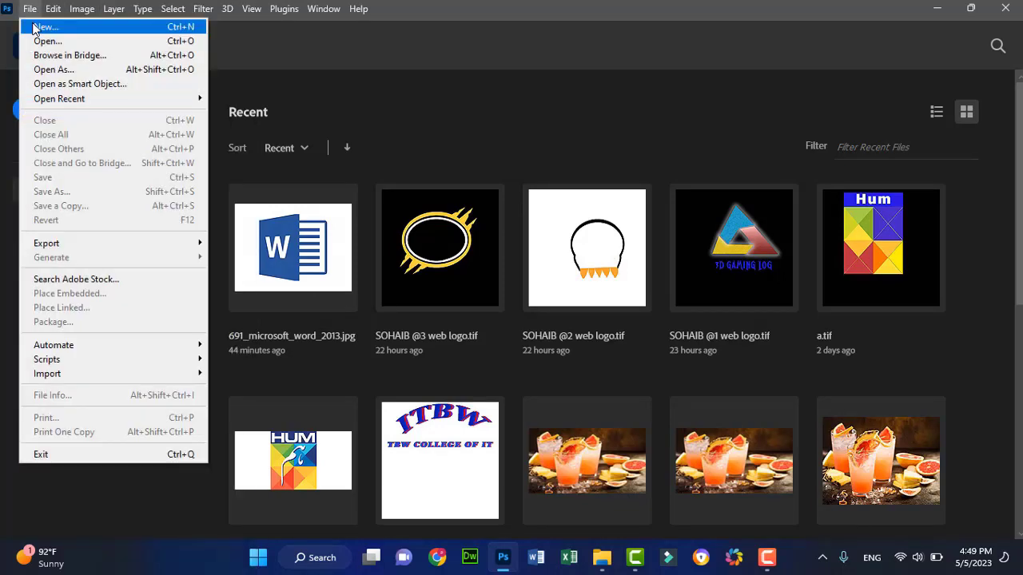
left_click(35, 28)
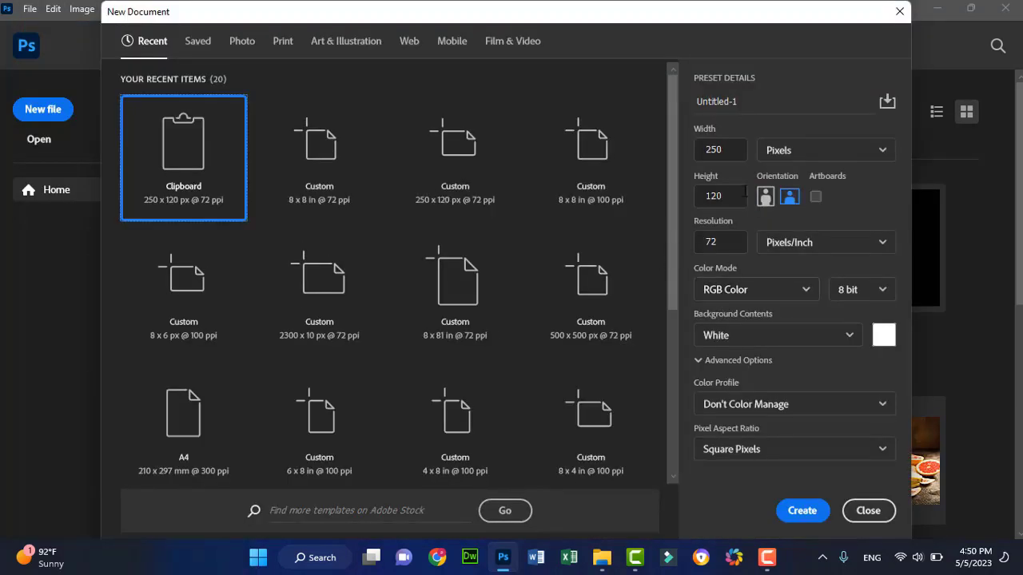
left_click(775, 153)
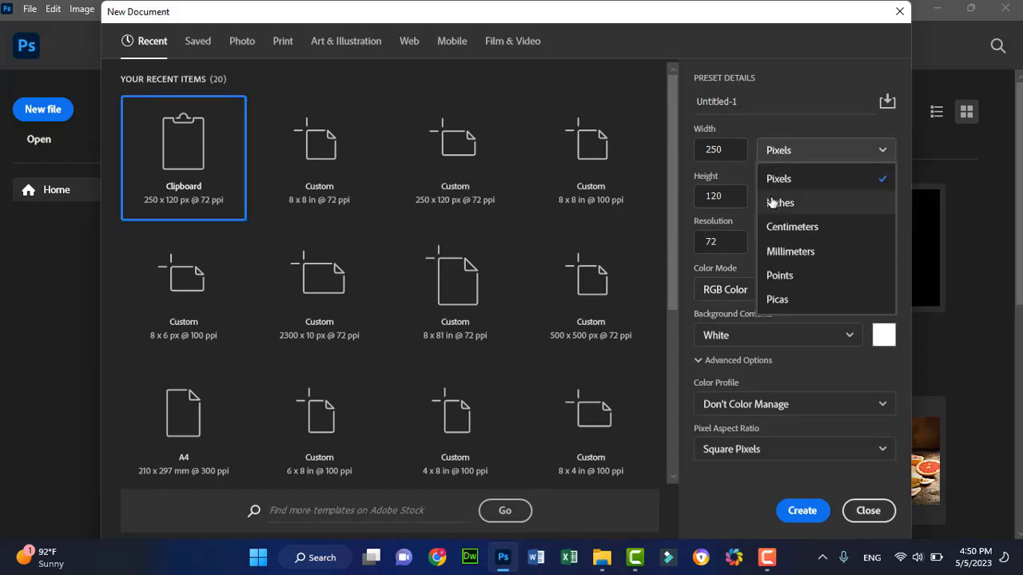
left_click(772, 201)
left_click(740, 154)
left_click(740, 154)
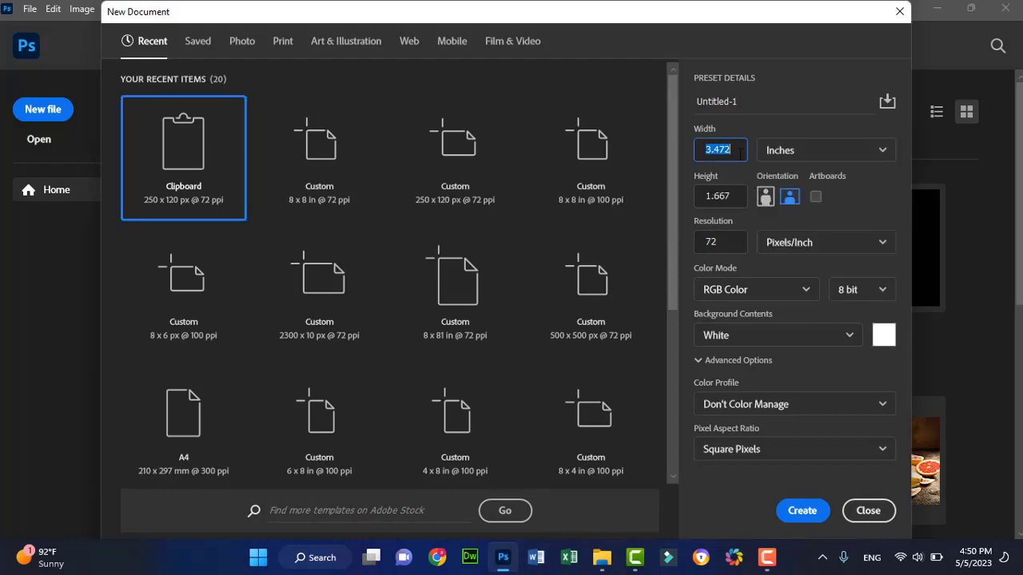
type("8")
double_click(737, 194)
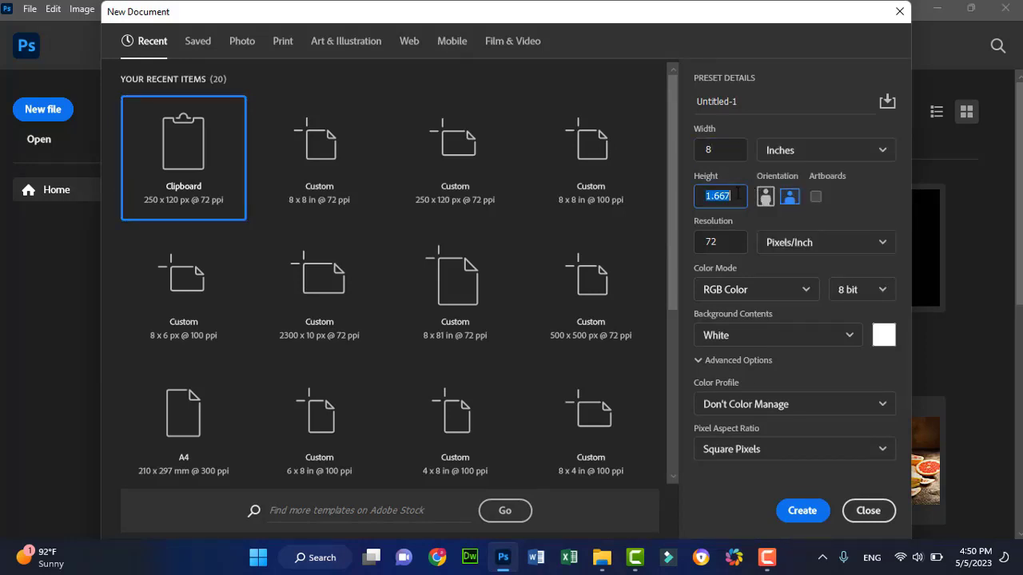
type("8")
left_click(803, 515)
left_click(802, 514)
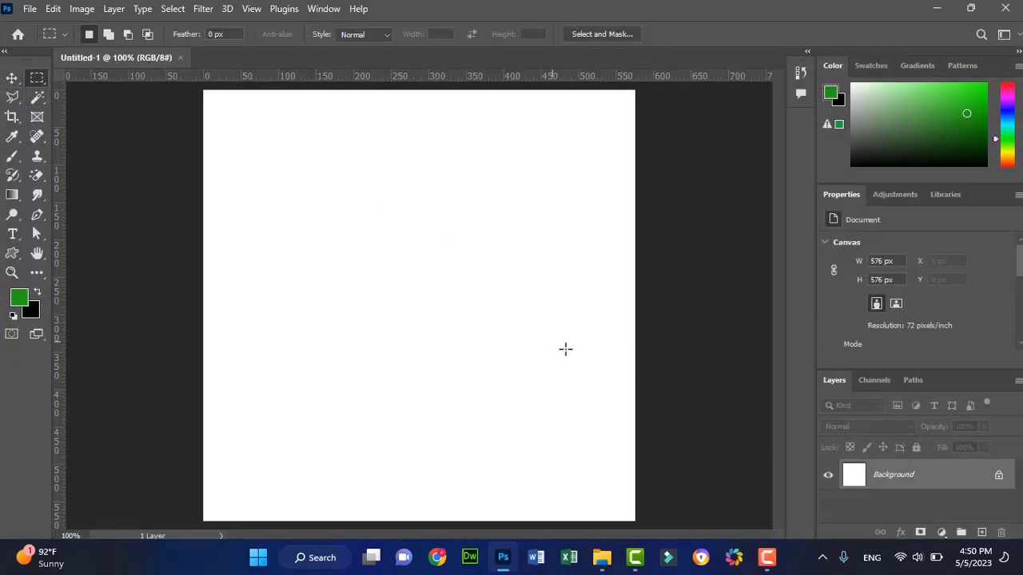
Fill the background black, draw a rectangular selection near the centre, and add Layer 1
key("ctrl+BackSpace")
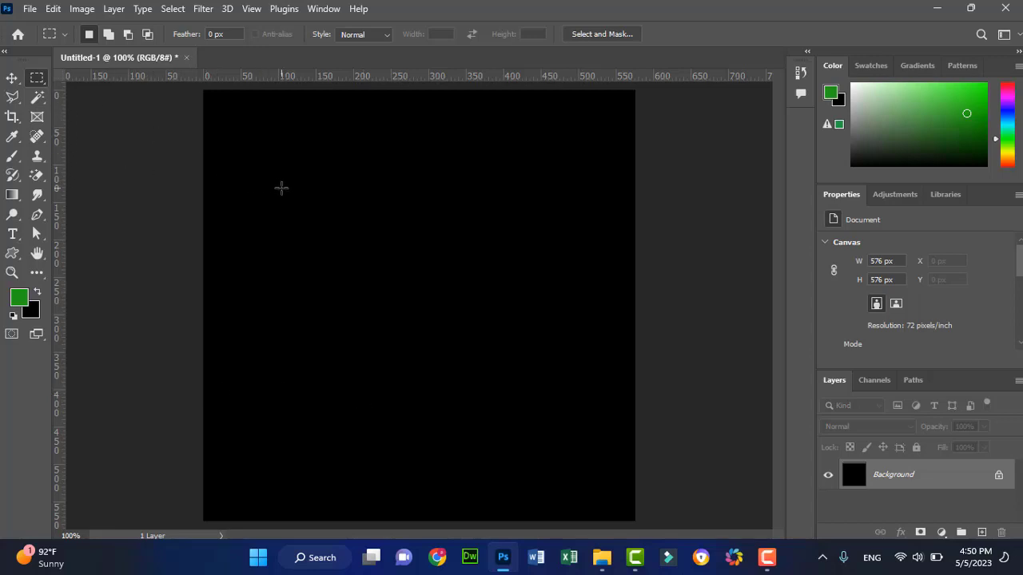
left_click_drag(273, 172, 468, 403)
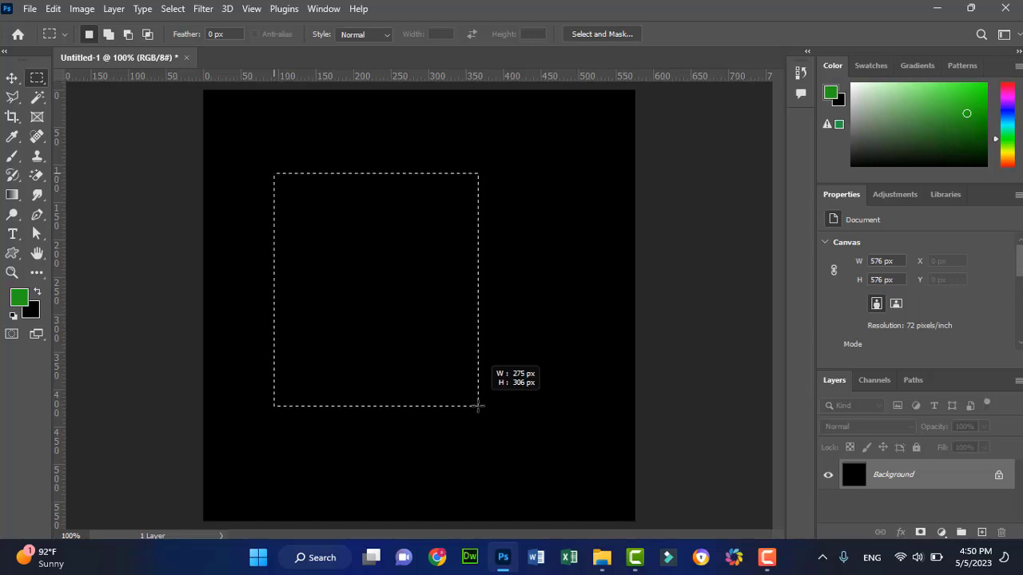
left_click_drag(469, 403, 477, 405)
left_click(476, 409)
key("ctrl+z")
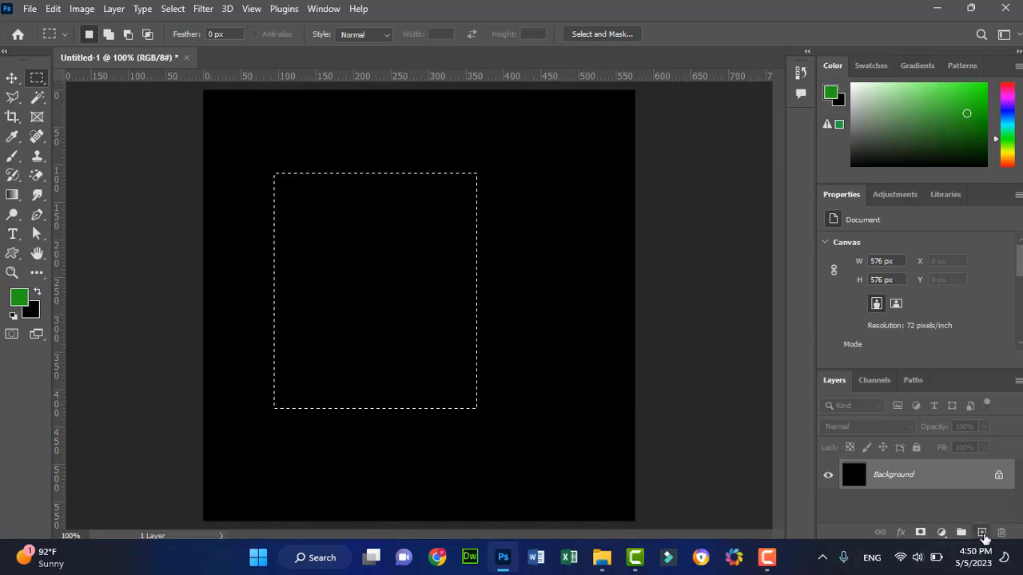
left_click(982, 533)
Set the foreground colour to blue #3112d1
key("i")
left_click(24, 298)
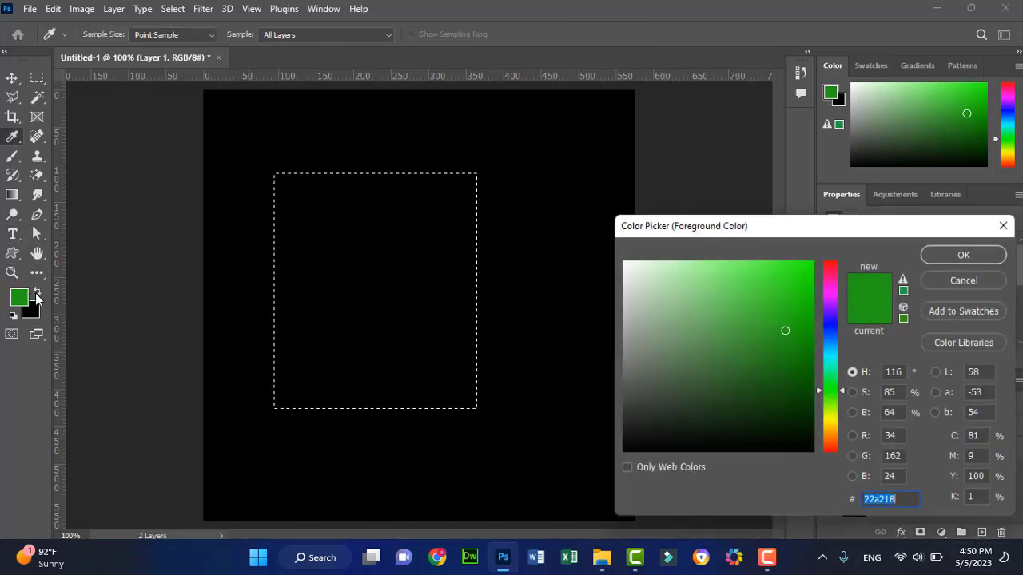
left_click(830, 323)
left_click_drag(809, 280, 896, 213)
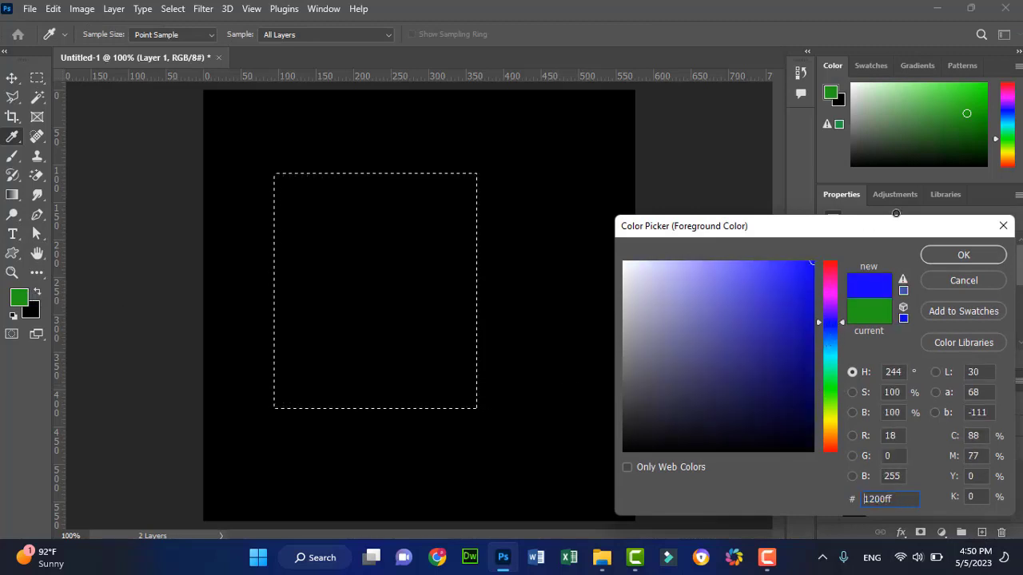
left_click_drag(772, 298, 751, 278)
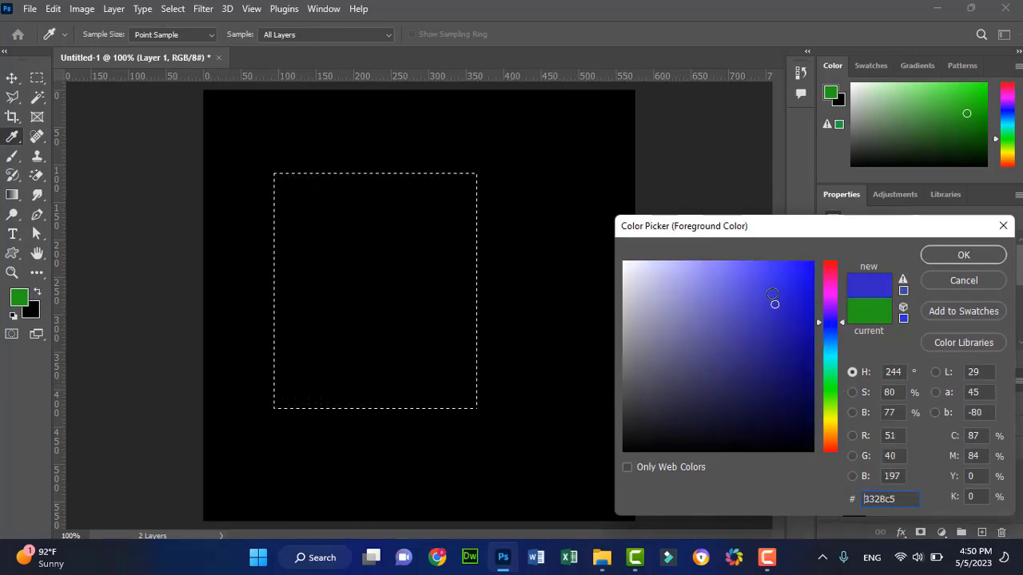
left_click(828, 334)
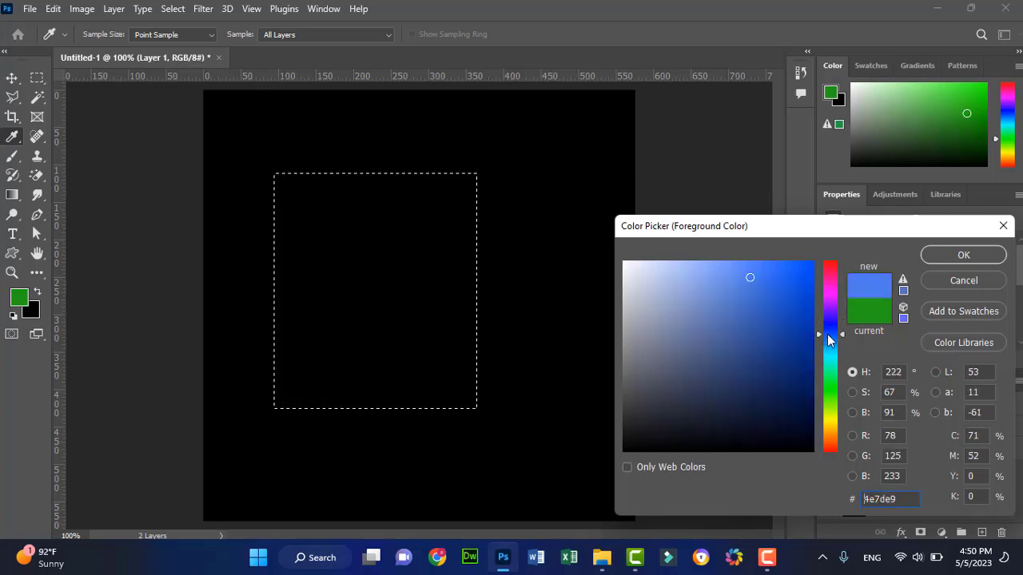
left_click_drag(834, 334, 831, 319)
left_click_drag(803, 275, 810, 252)
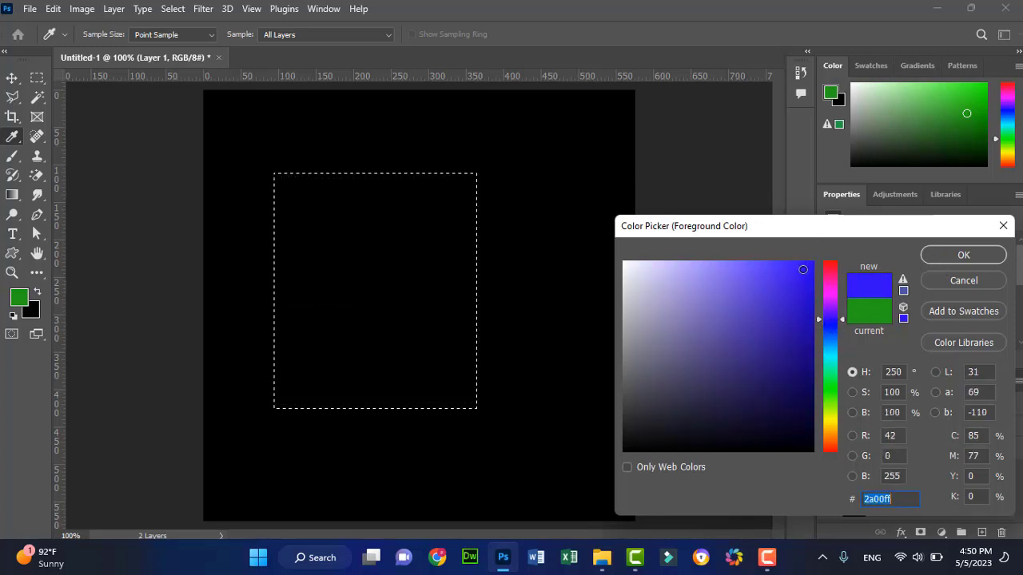
left_click_drag(799, 295, 797, 300)
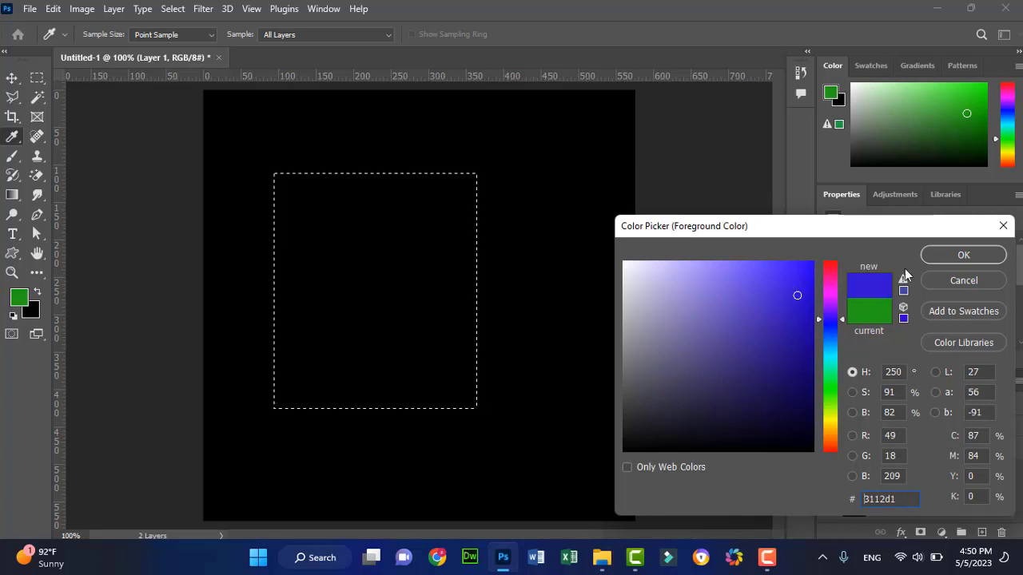
left_click(935, 262)
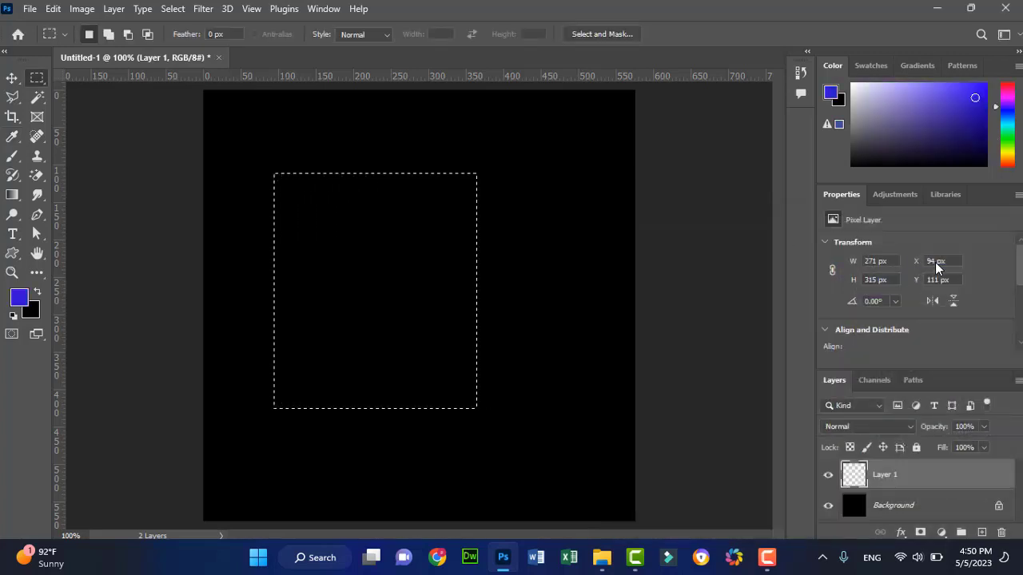
Fill the selection with blue, deselect, and duplicate the rectangle layer
key("alt+BackSpace")
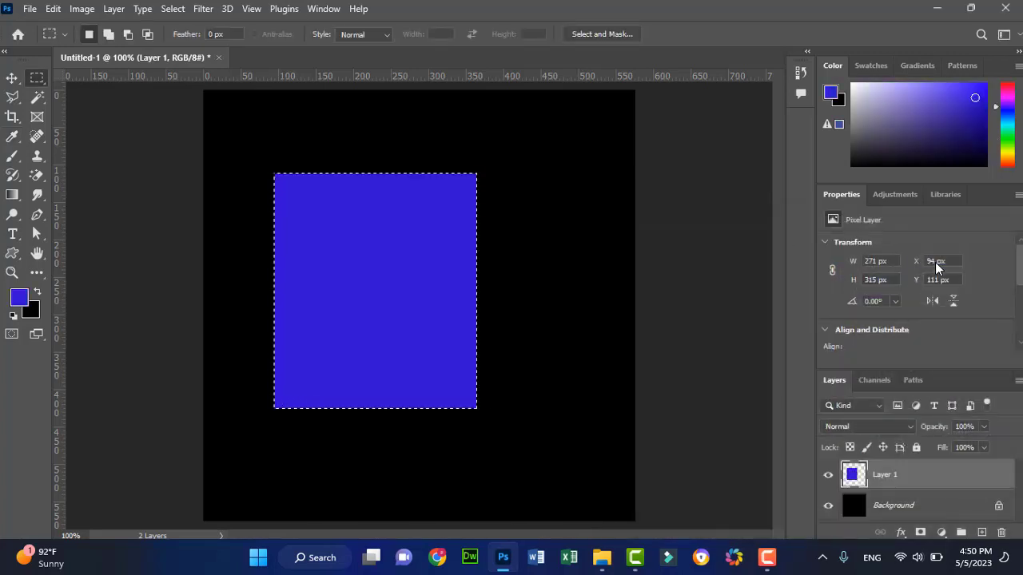
key("ctrl+d")
key("ctrl+j")
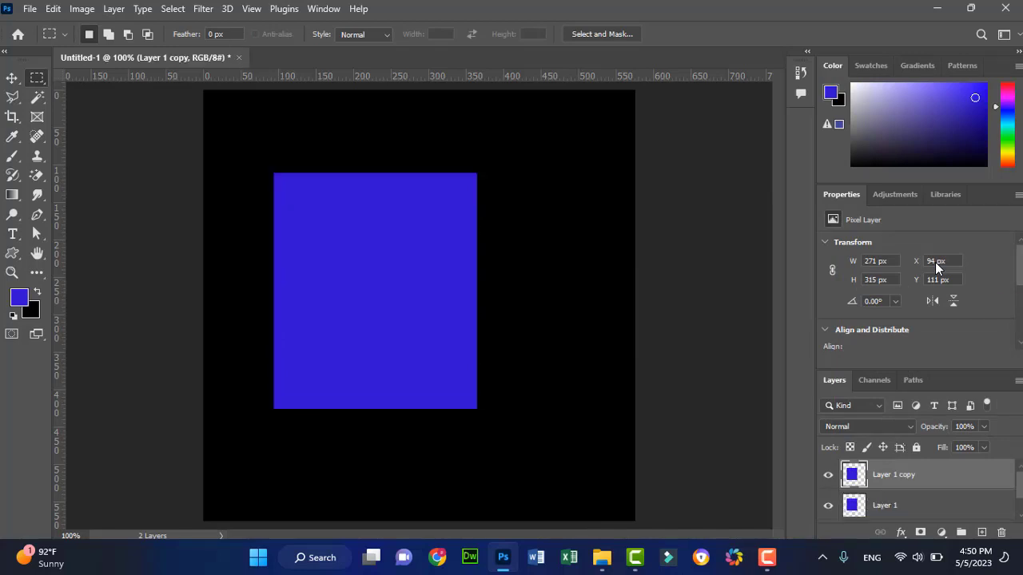
Shrink the copy to 169 × 251 px and shift it right to overlap the original
key("ctrl+t")
left_click_drag(375, 174, 383, 197)
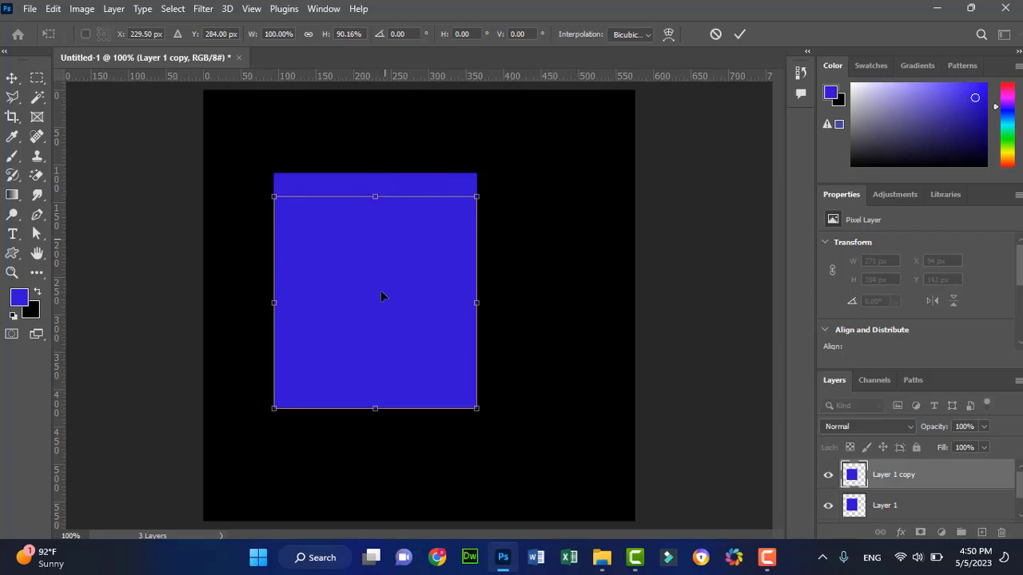
left_click_drag(374, 407, 375, 381)
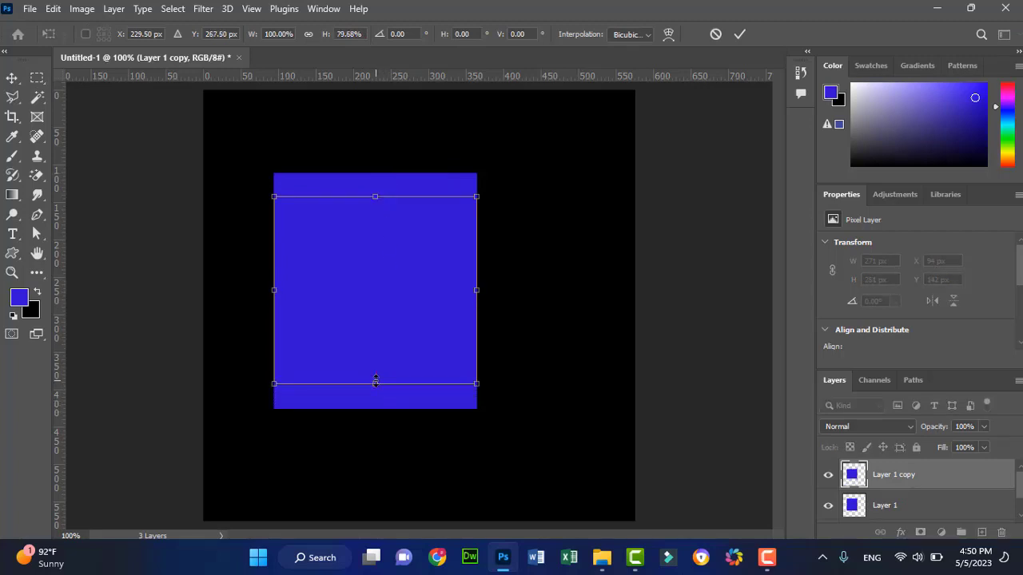
left_click_drag(274, 291, 352, 296)
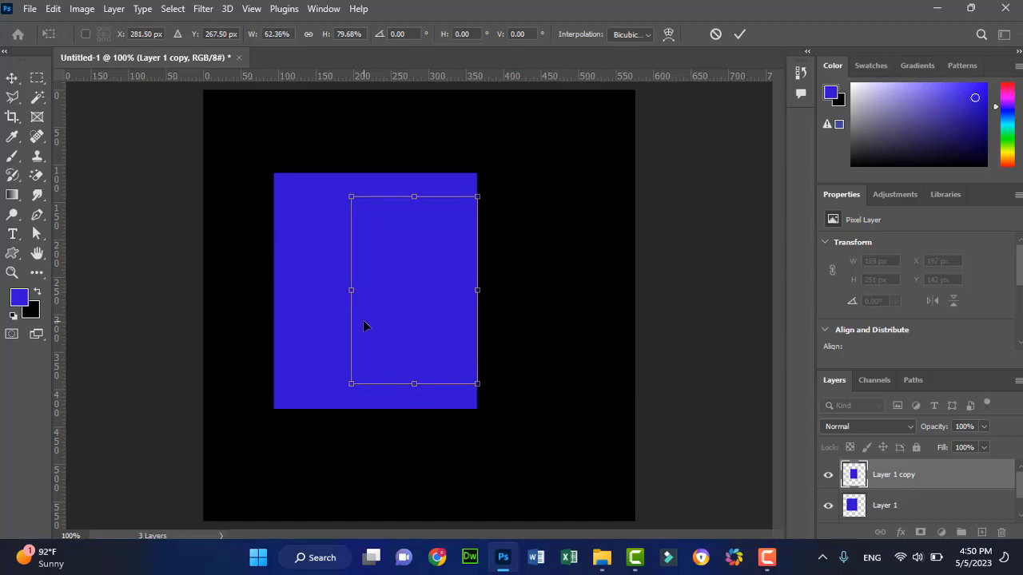
key("Right")
key("Right")
key("Right")
key("Right")
key("Right")
key("Right")
key("Right")
key("Right")
key("Right")
key("Right")
key("Right")
key("Right")
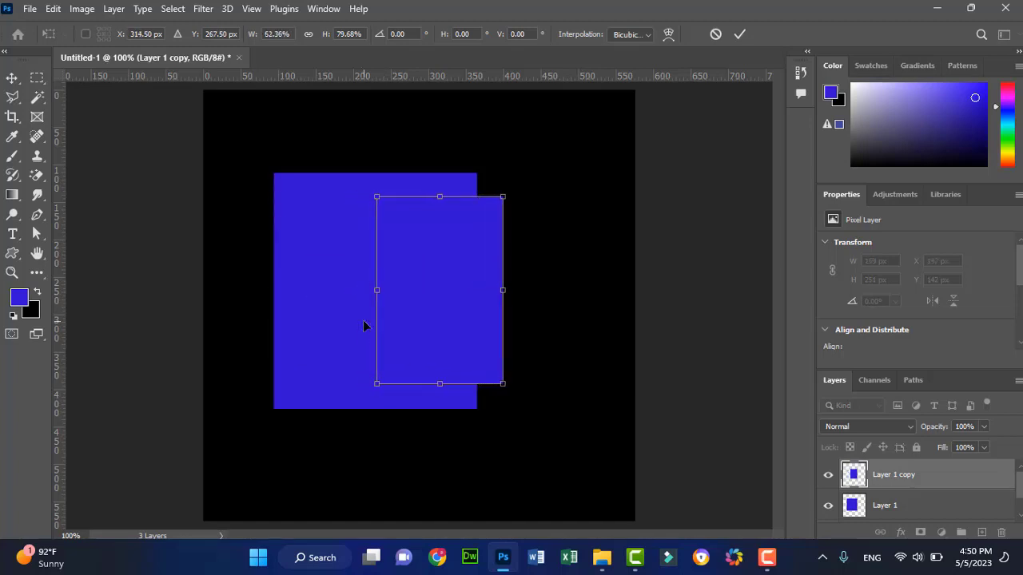
key("Right")
key("Right")
key("Right")
key("Right")
key("Right")
key("Right")
key("Right")
key("Right")
key("Right")
key("Right")
key("Right")
key("Right")
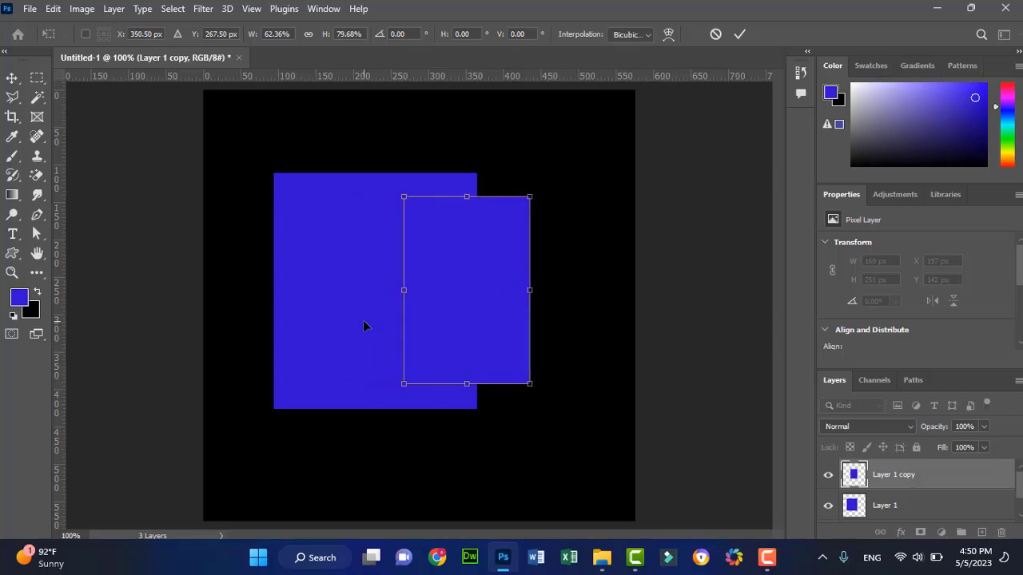
key("Right")
key("Right")
key("Right")
key("Right")
key("Right")
key("Right")
key("Right")
key("Right")
key("Right")
key("Right")
key("Right")
key("Right")
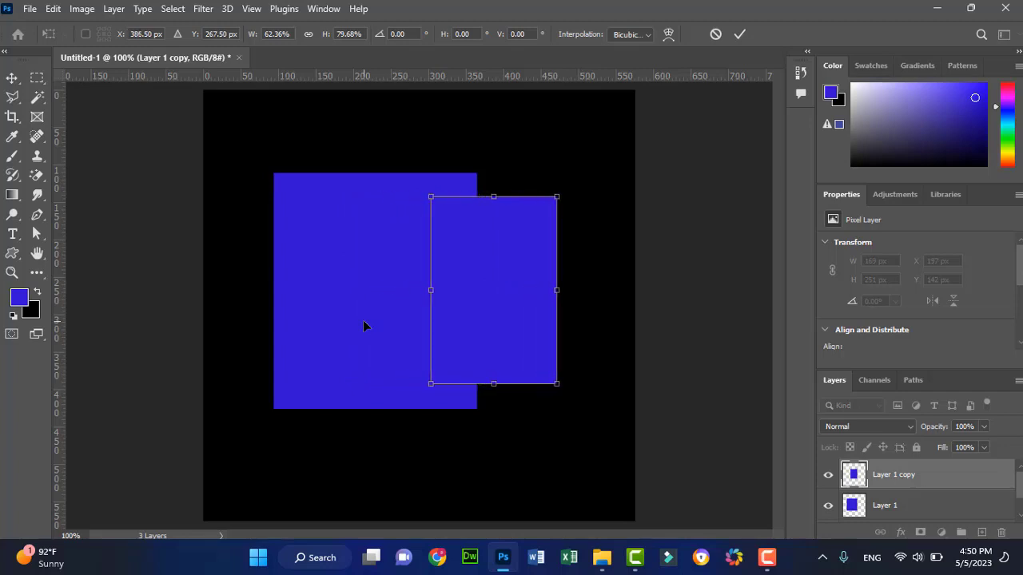
key("Right")
key("Right")
key("Right")
key("Right")
key("Right")
key("Right")
key("Left")
key("Left")
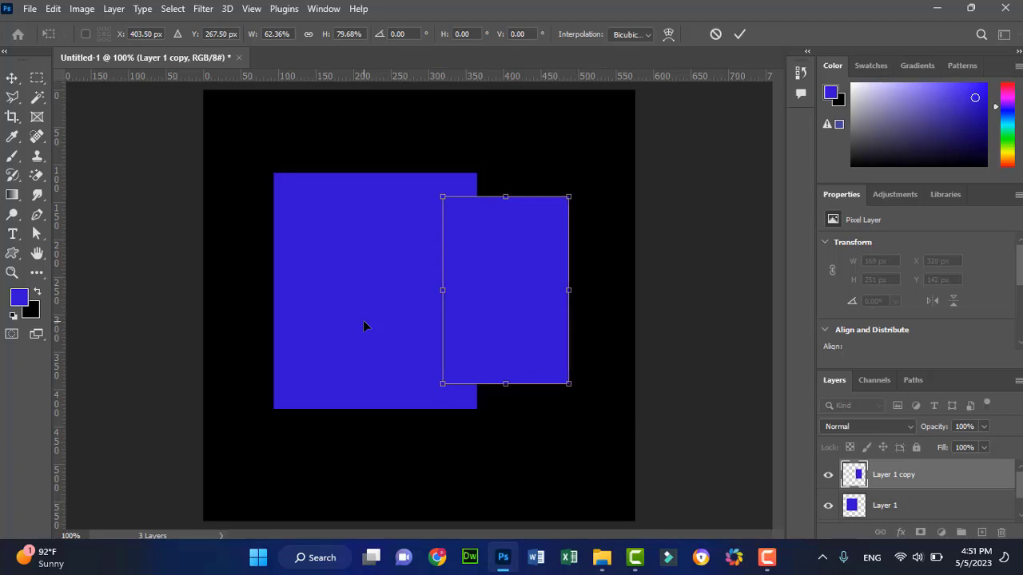
key("Return")
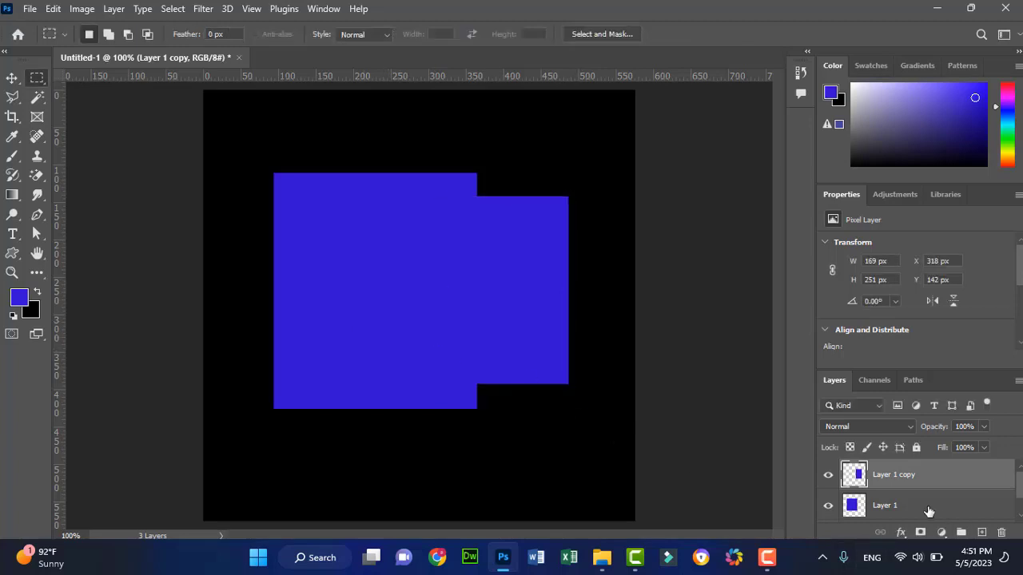
Move the copied rectangle below Layer 1 and fill it with white
left_click_drag(915, 484, 919, 509)
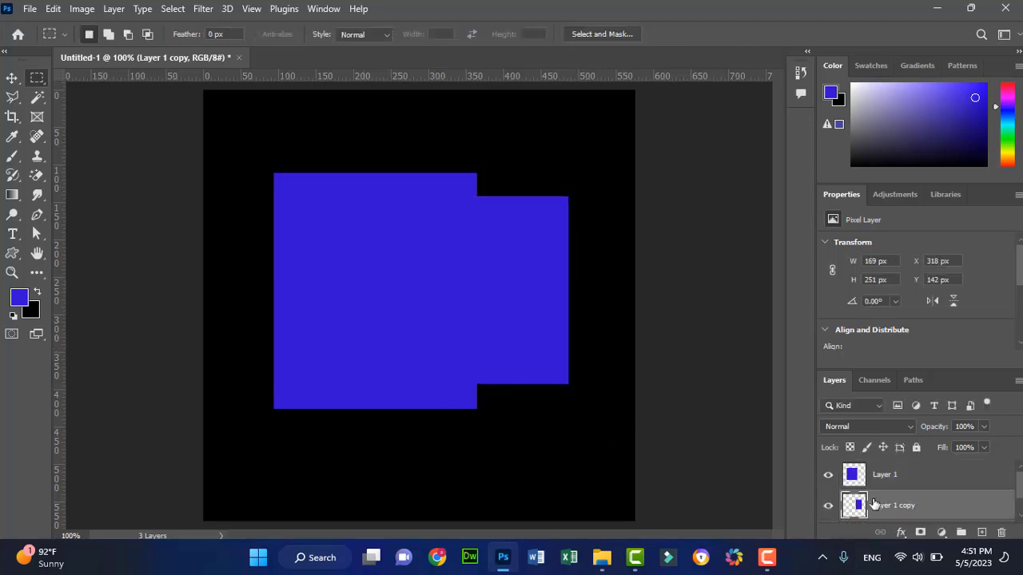
left_click(857, 505, "ctrl")
left_click(20, 304)
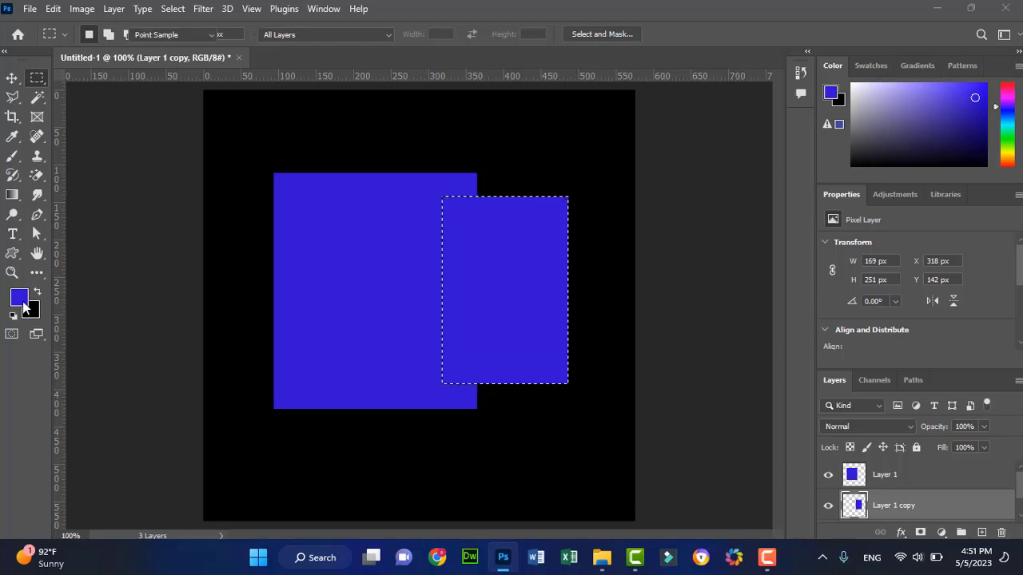
left_click(461, 198)
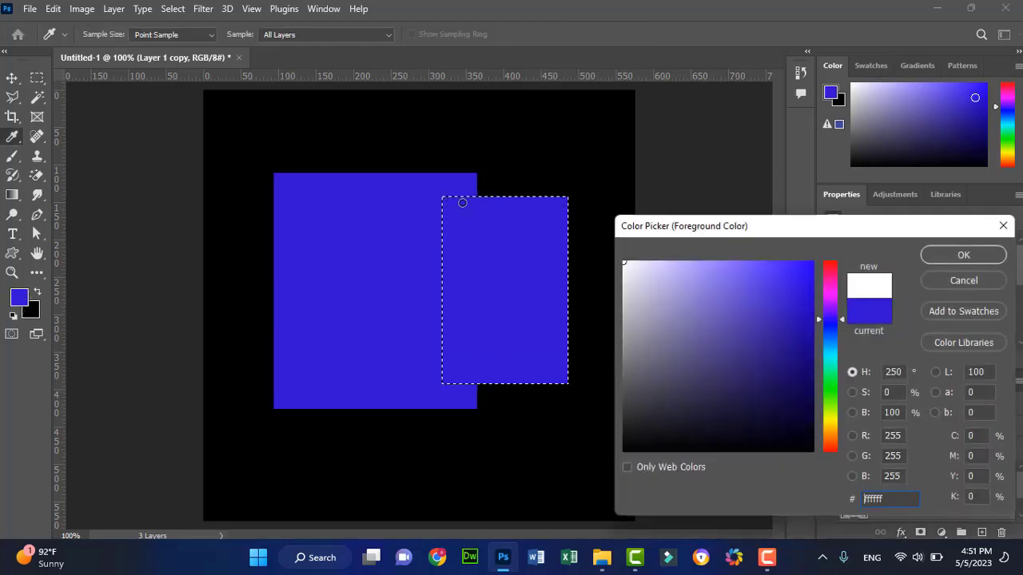
left_click(997, 256)
key("alt+BackSpace")
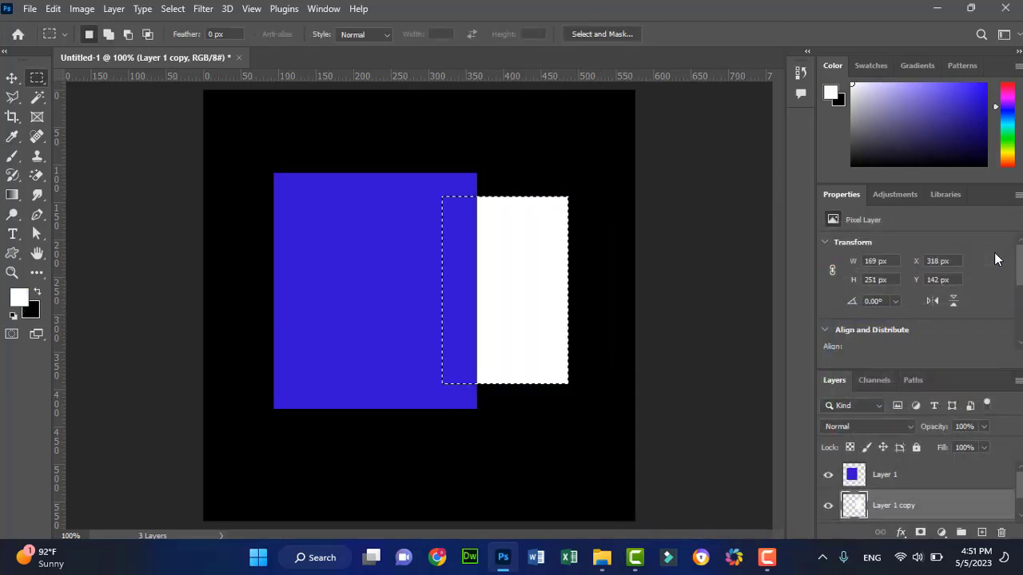
key("ctrl+d")
Give the white rectangle a 10 px blue outside stroke
left_click(53, 9)
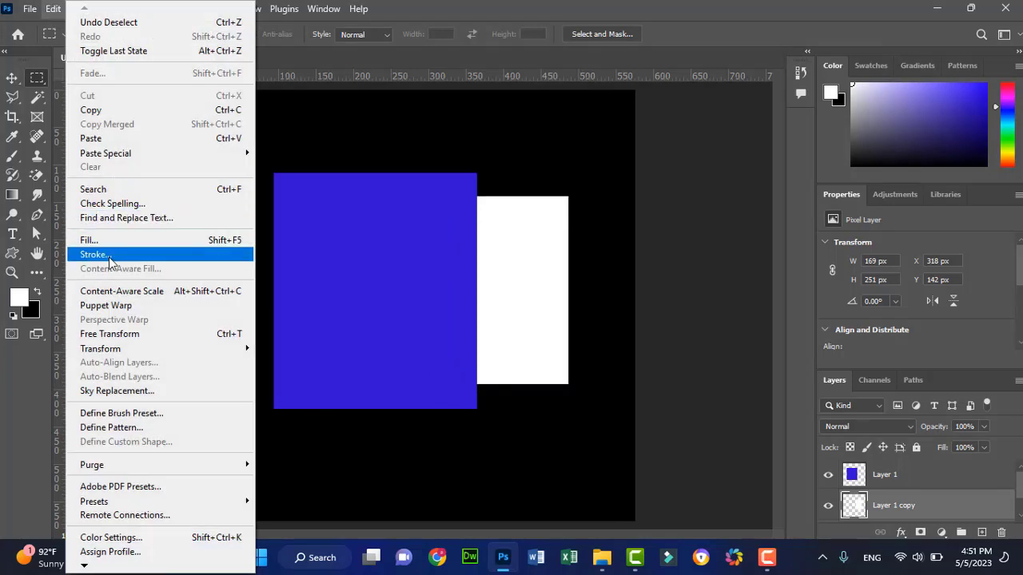
left_click(111, 255)
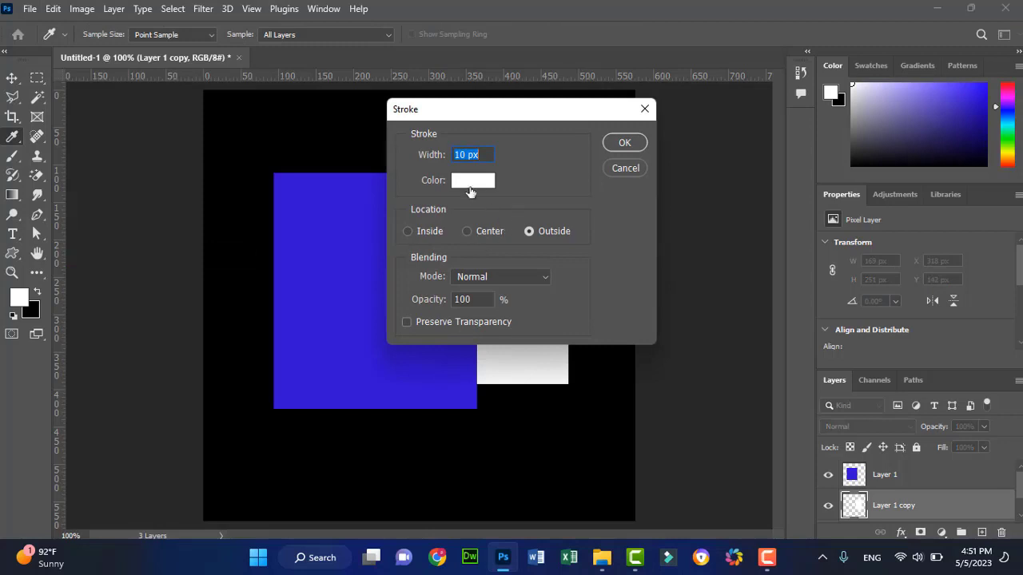
left_click(472, 180)
left_click(340, 243)
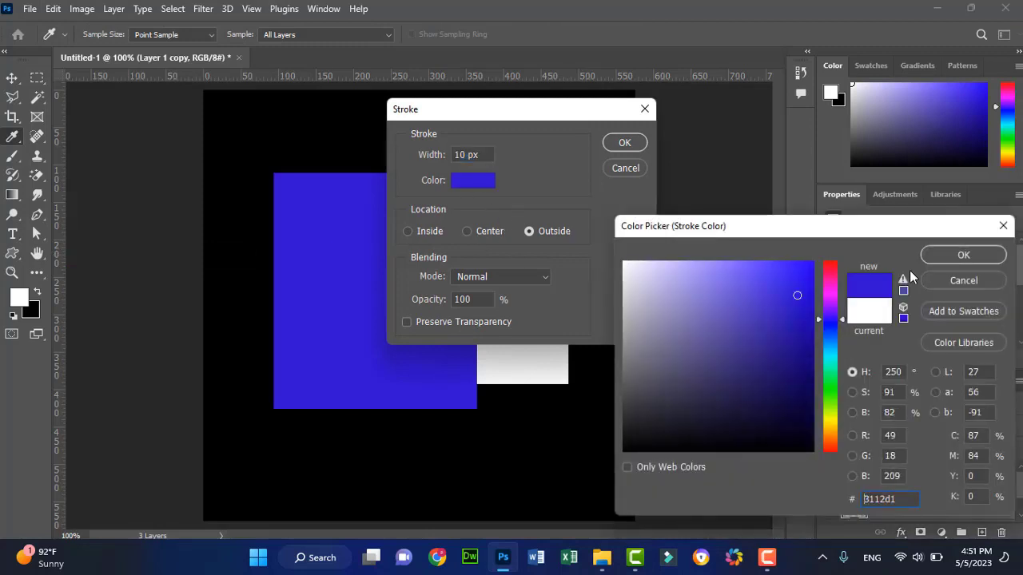
left_click(949, 257)
left_click(624, 147)
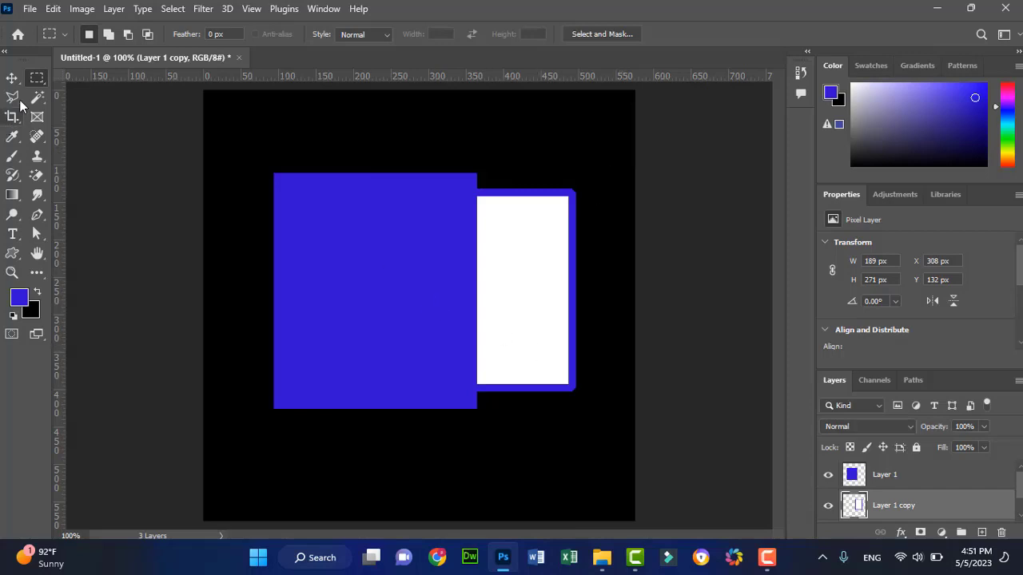
Type a 200 pt Arial 'W' over the blue square and start editing its hex colour
left_click(874, 479)
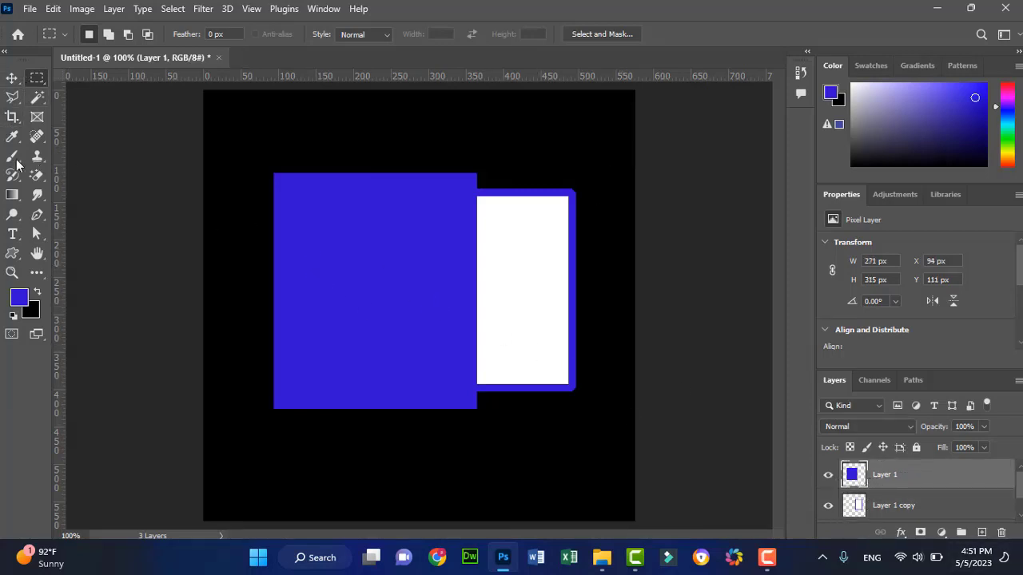
left_click(13, 234)
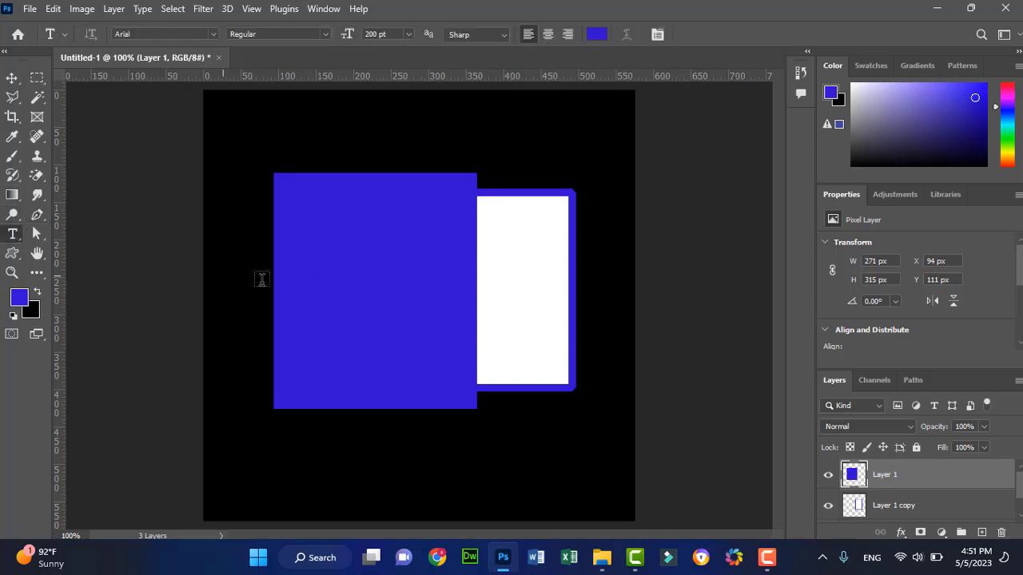
left_click(331, 274)
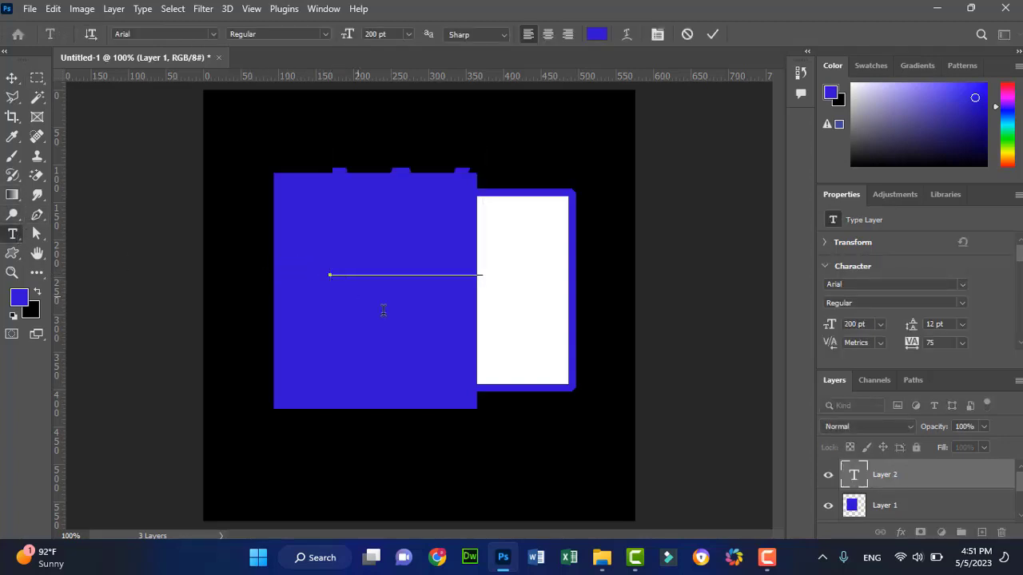
type("W")
key("ctrl+Return")
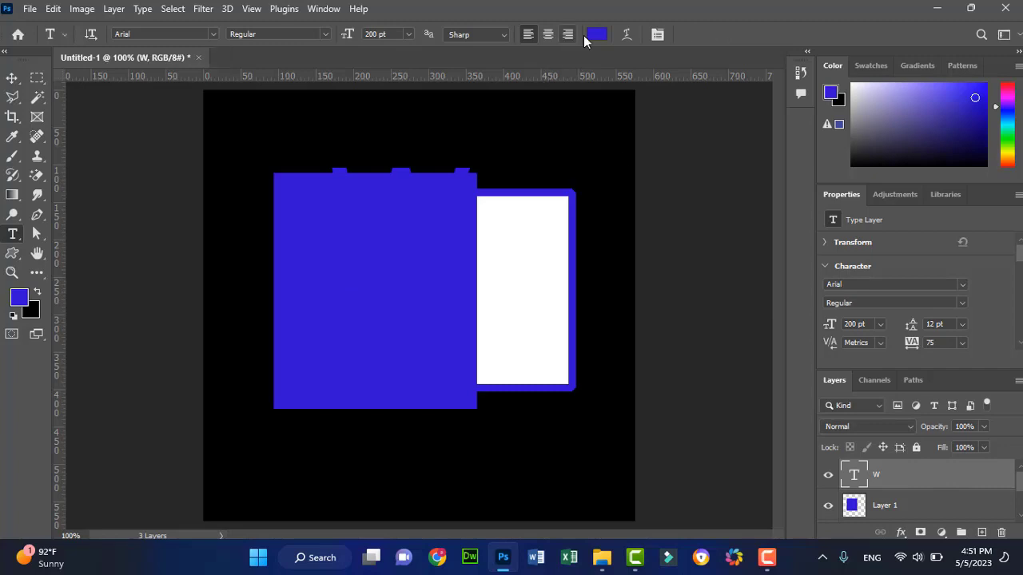
left_click(598, 38)
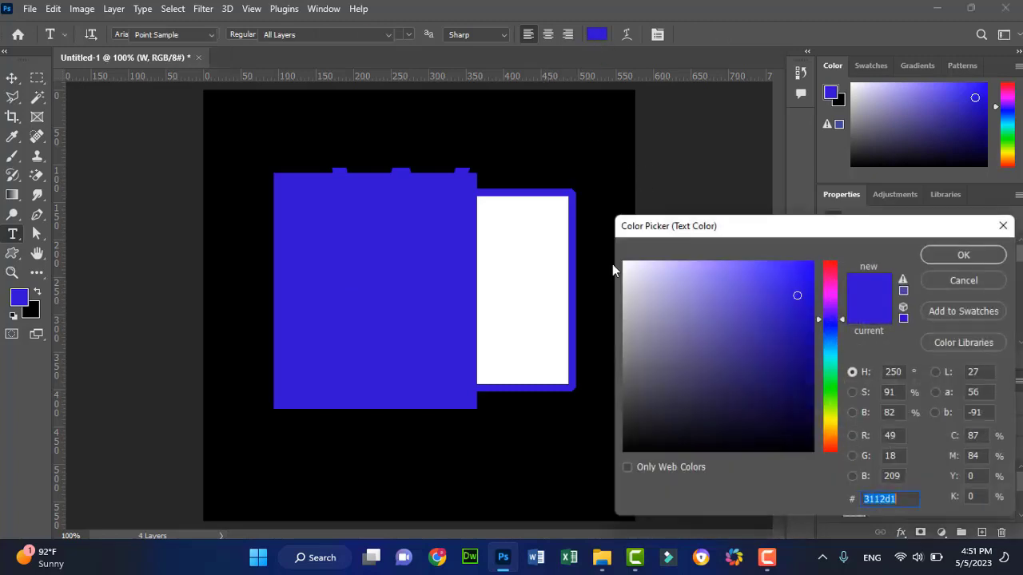
left_click(642, 298)
Make the W white (#ffffff) and move it down into the blue square
type("ffffff")
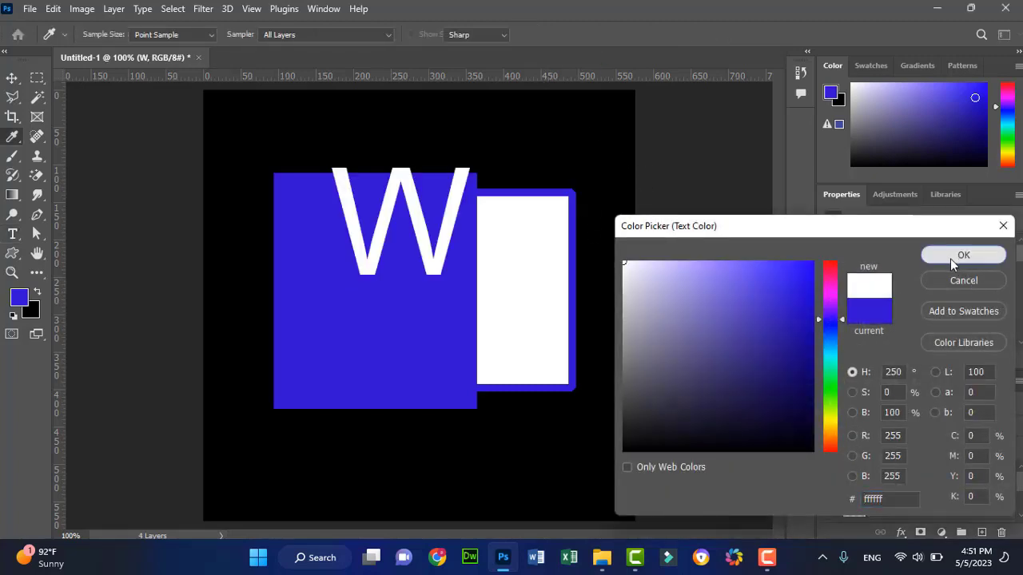
left_click(951, 256)
key("ctrl+t")
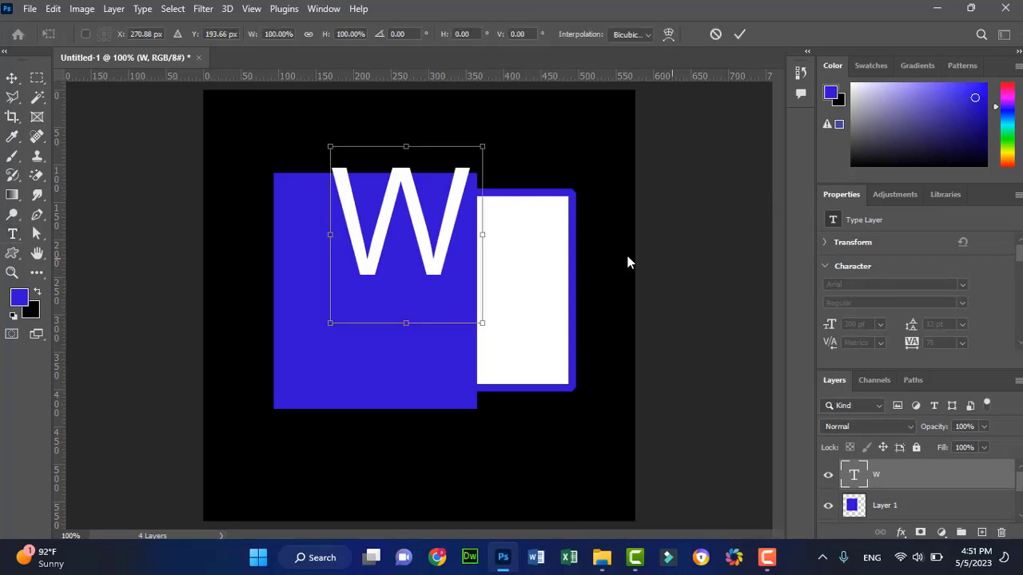
left_click_drag(426, 283, 407, 354)
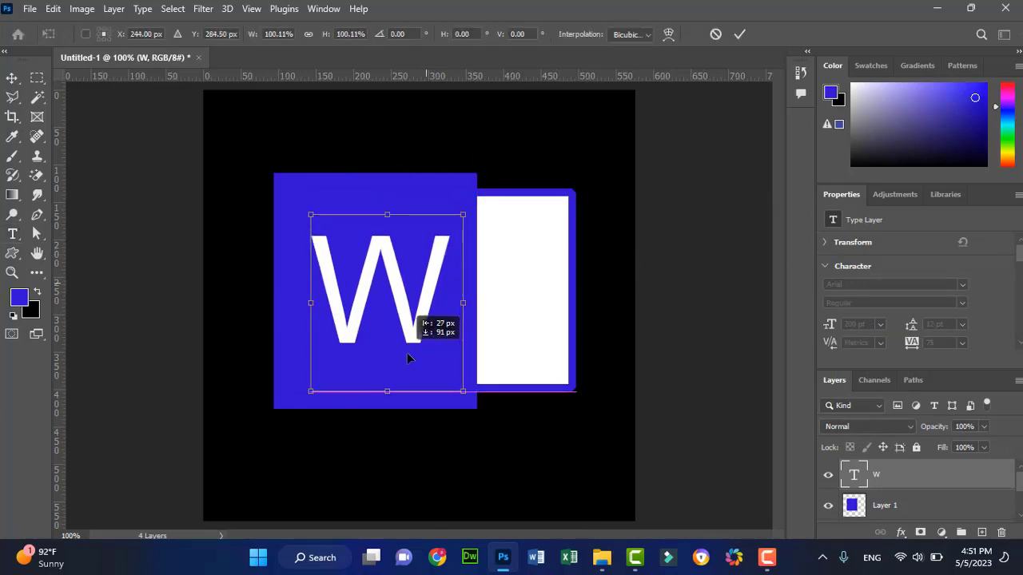
key("Return")
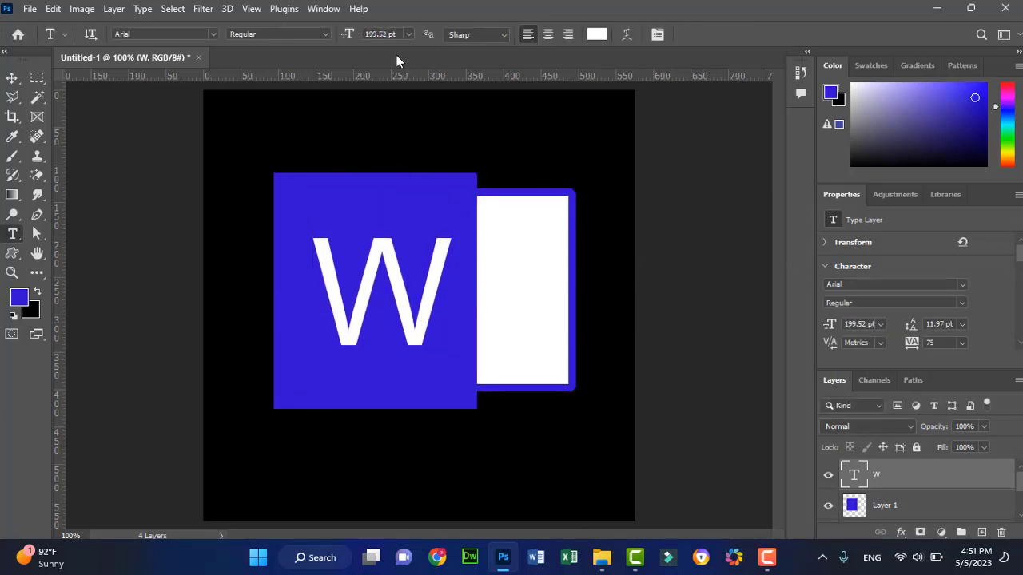
Set the W back to about 200 pt and nudge it right to centre it
left_click(407, 35)
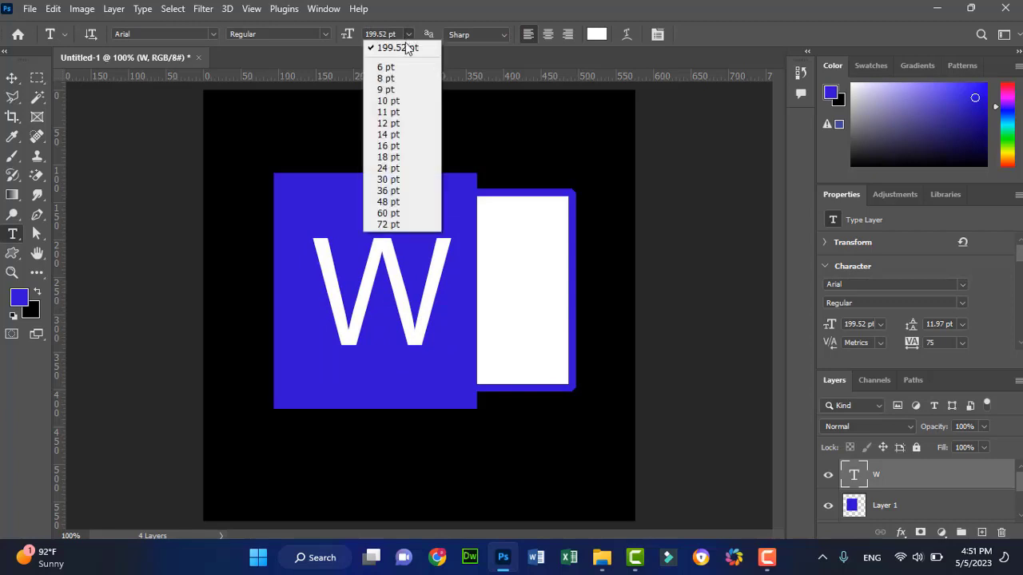
left_click(390, 225)
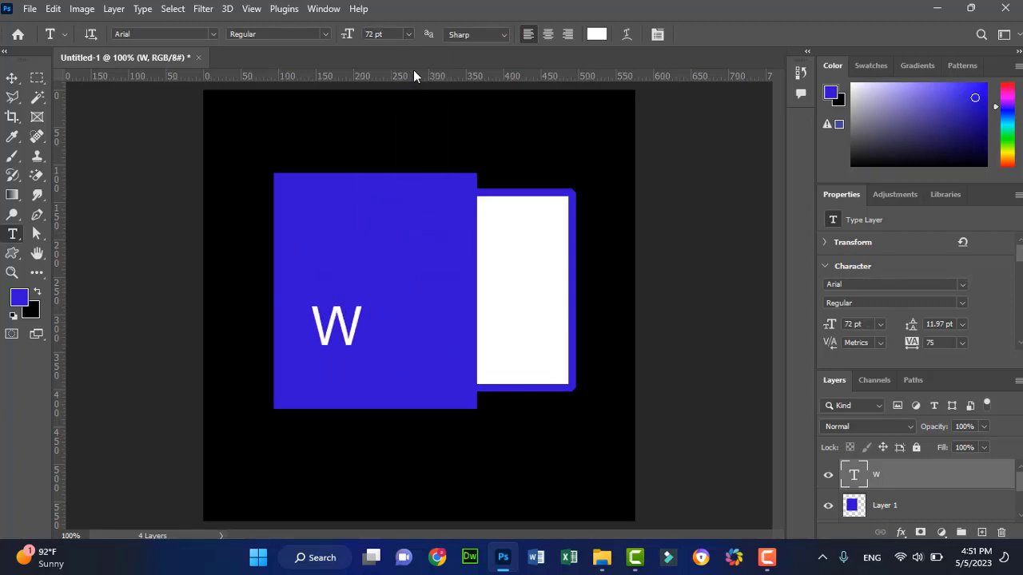
left_click(374, 39)
type("200")
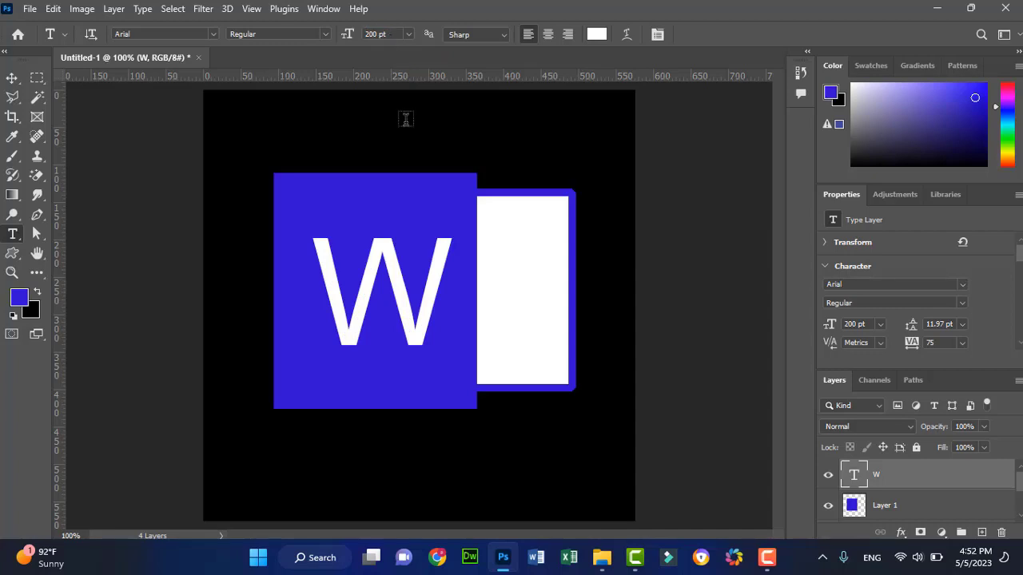
key("ctrl+t")
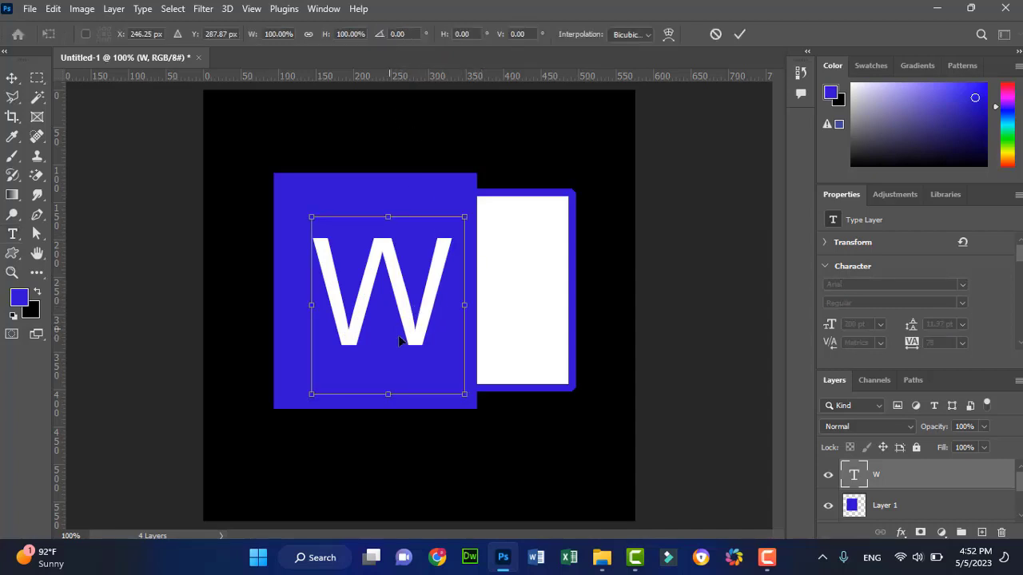
left_click_drag(406, 343, 409, 344)
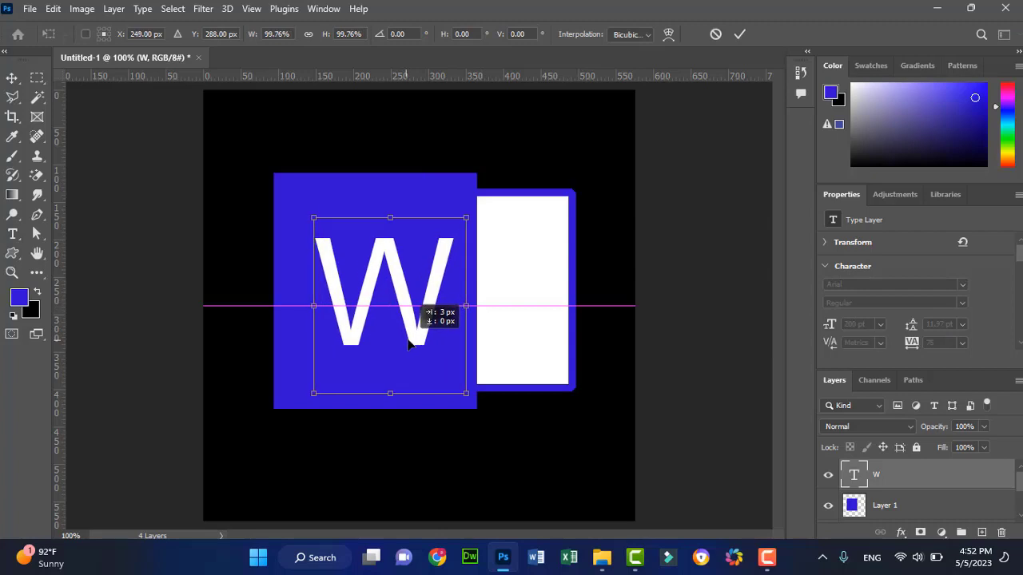
key("Return")
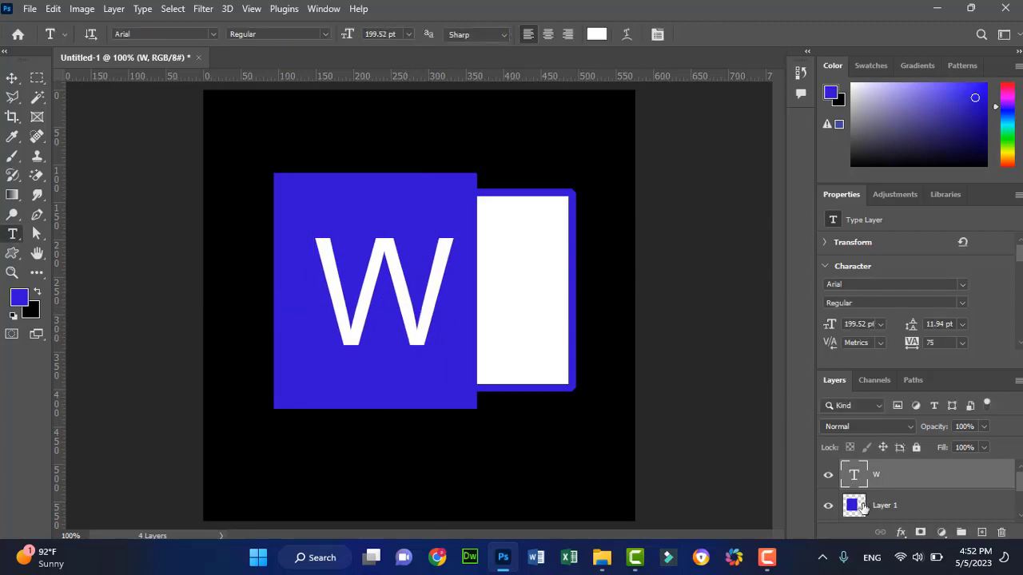
Skew the blue square into a perspective panel by moving its left corners and edge
left_click(854, 505)
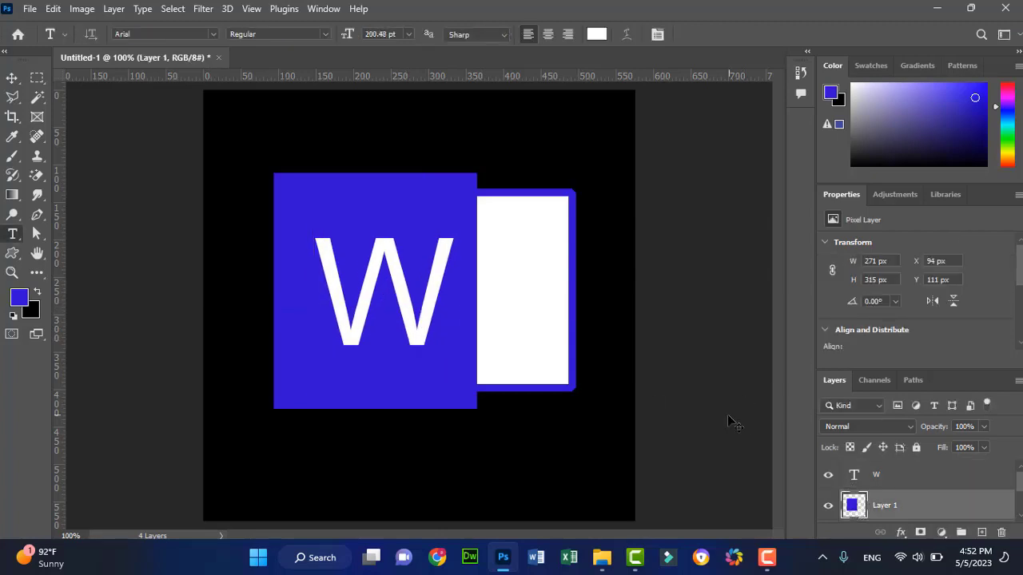
key("ctrl+t")
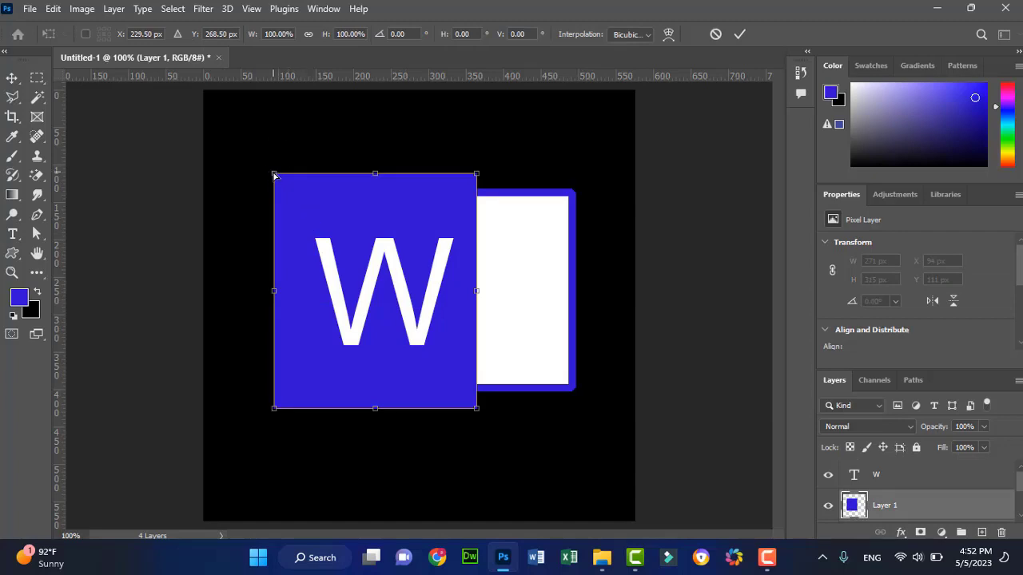
left_click_drag(274, 174, 277, 213)
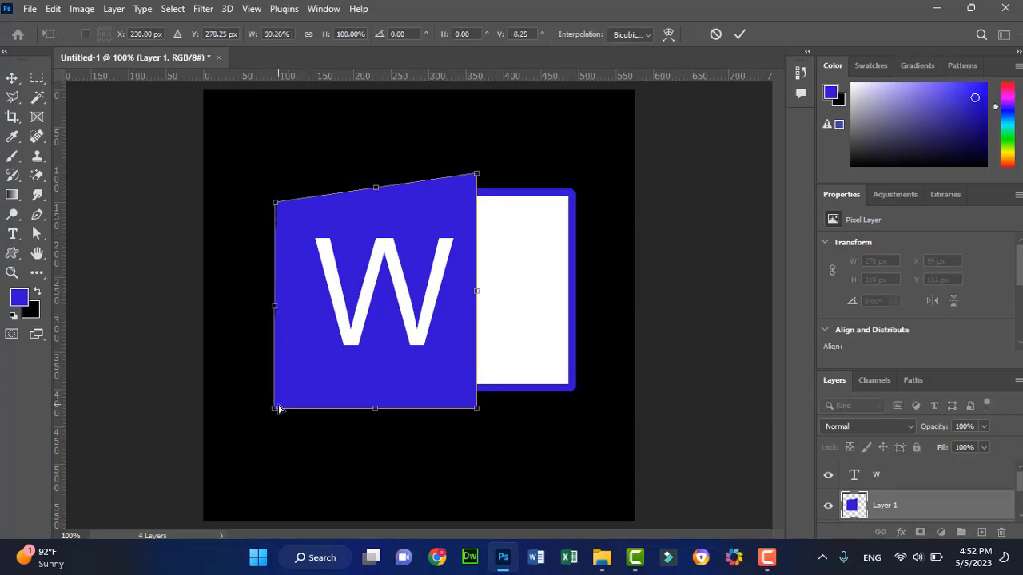
left_click_drag(274, 409, 273, 385)
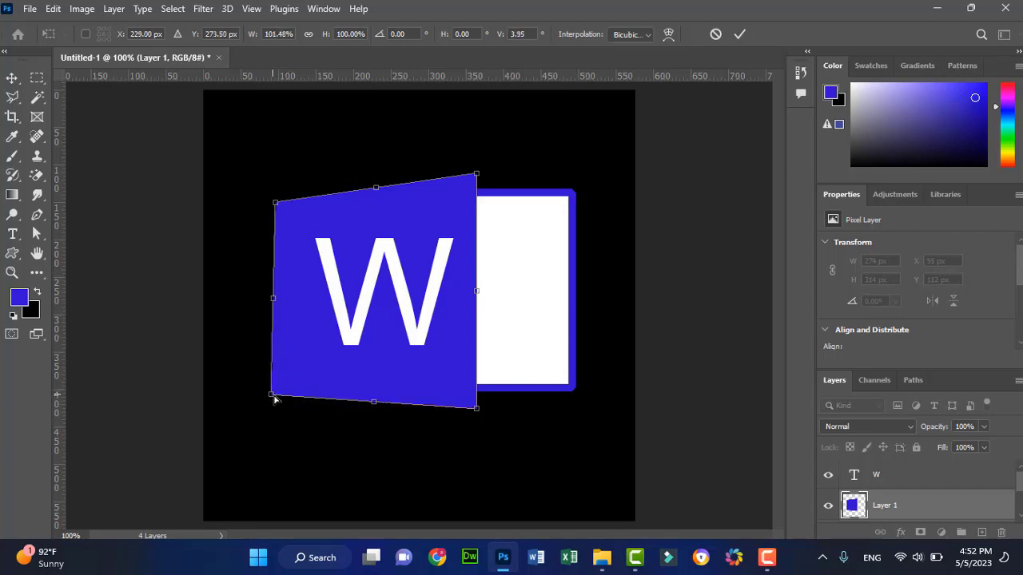
left_click_drag(274, 397, 275, 394)
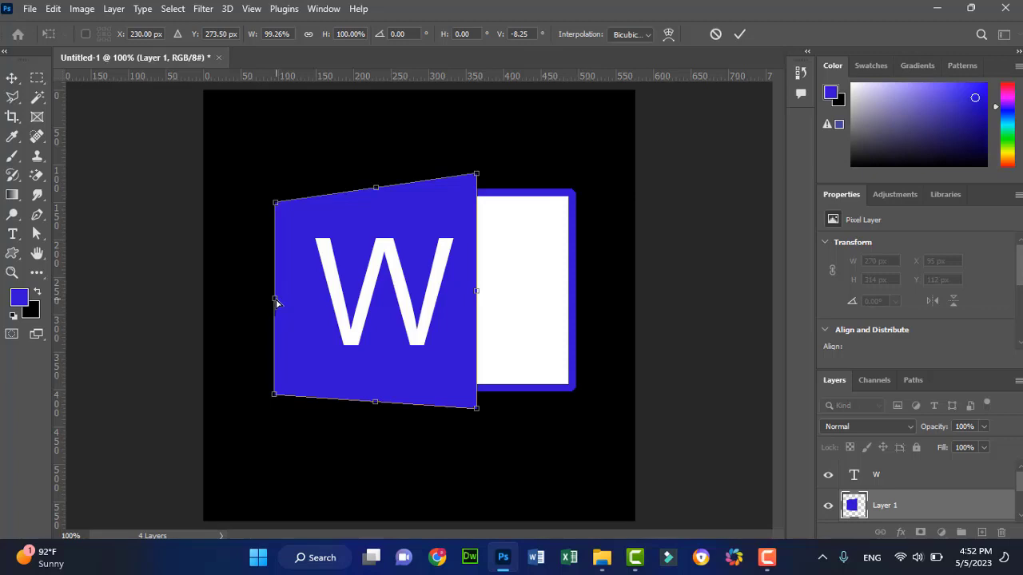
left_click_drag(276, 302, 290, 300)
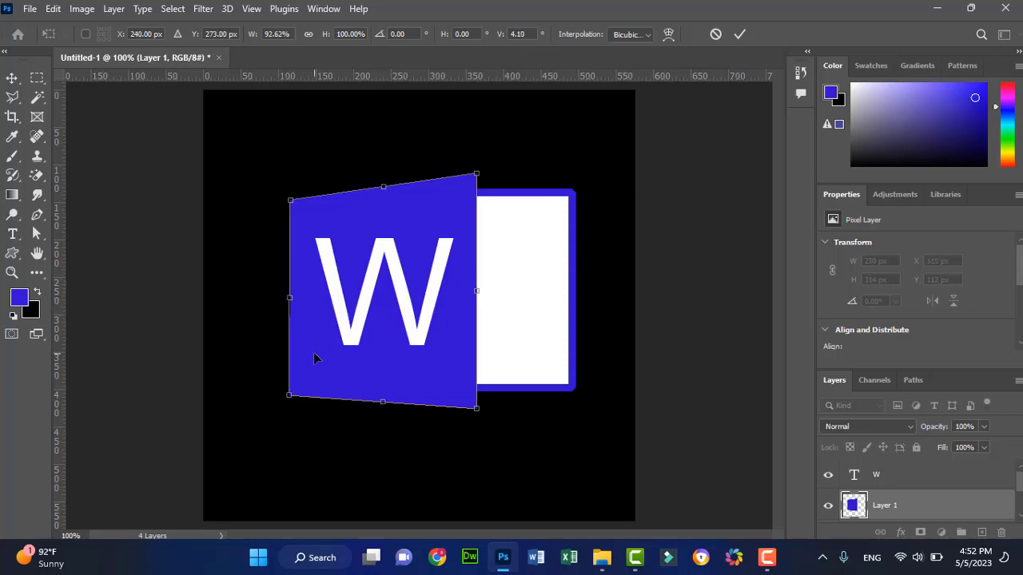
key("Return")
key("t")
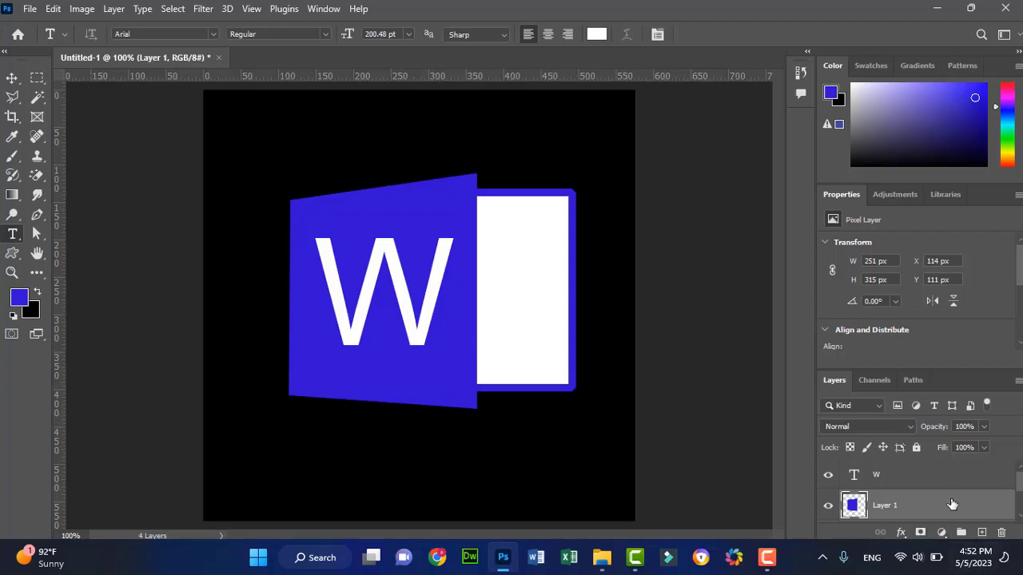
Narrow the white page layer to 182 px from its right side
scroll(1018, 489, "down", 2)
left_click(959, 489)
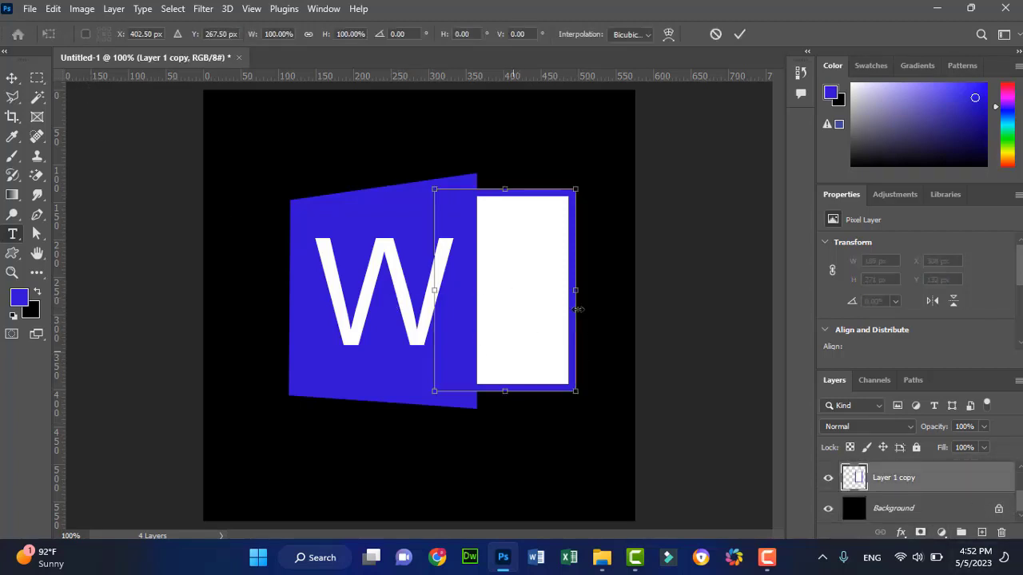
key("ctrl+t")
left_click_drag(574, 291, 566, 301)
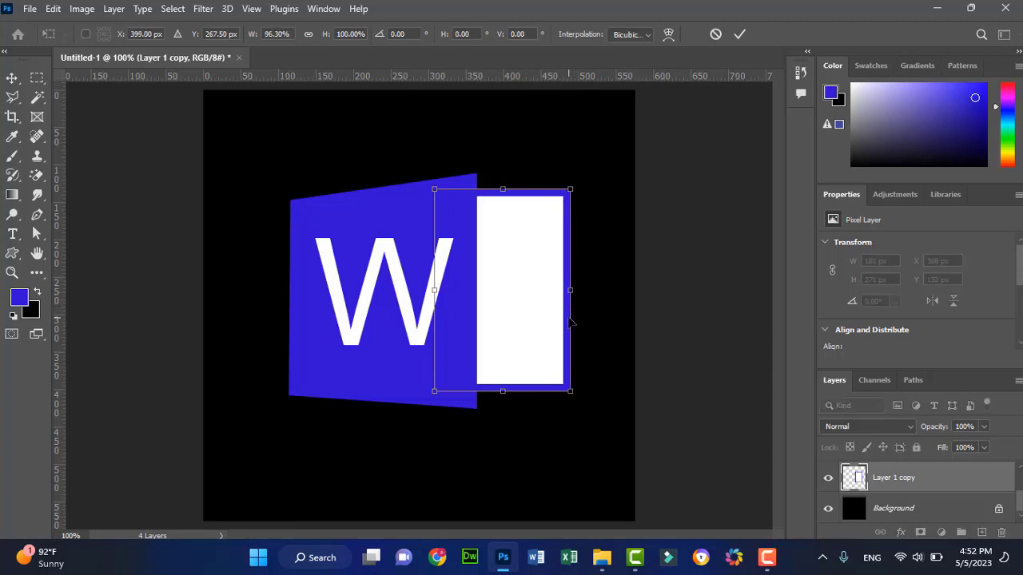
key("Return")
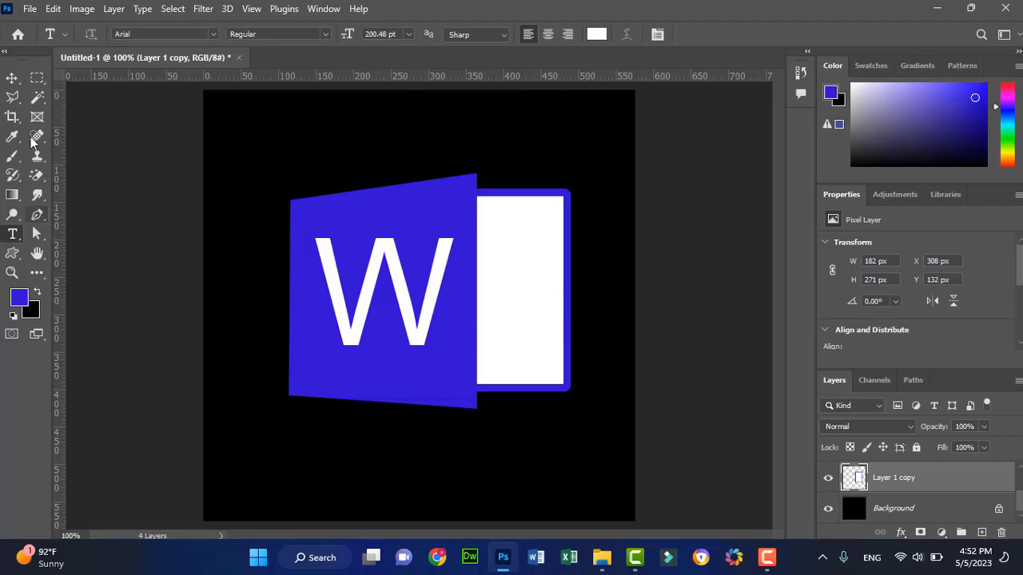
Add a thin 115 × 19 px blue bar on new Layer 2 near the page's top
left_click(36, 78)
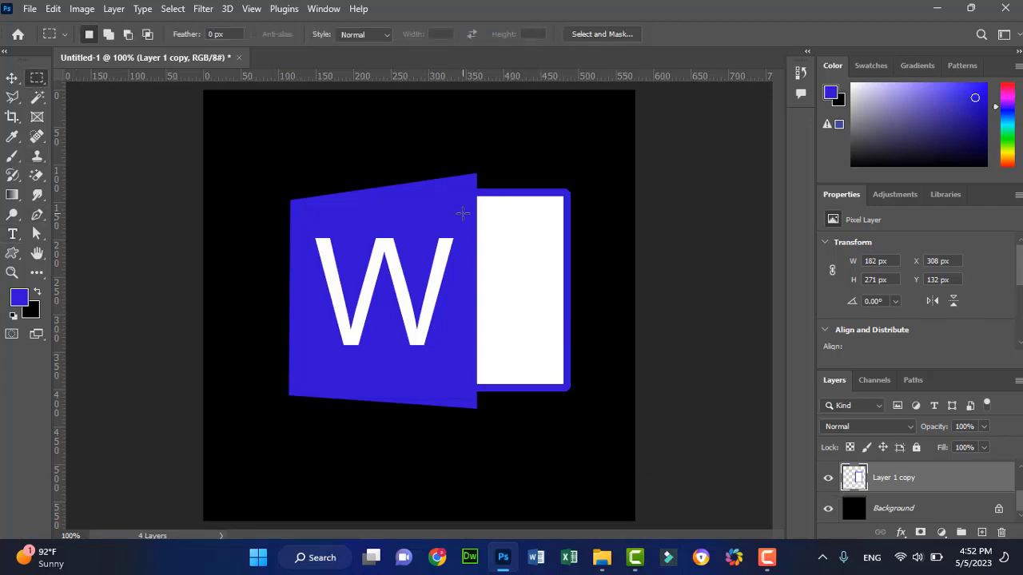
left_click_drag(464, 215, 548, 229)
left_click(982, 533)
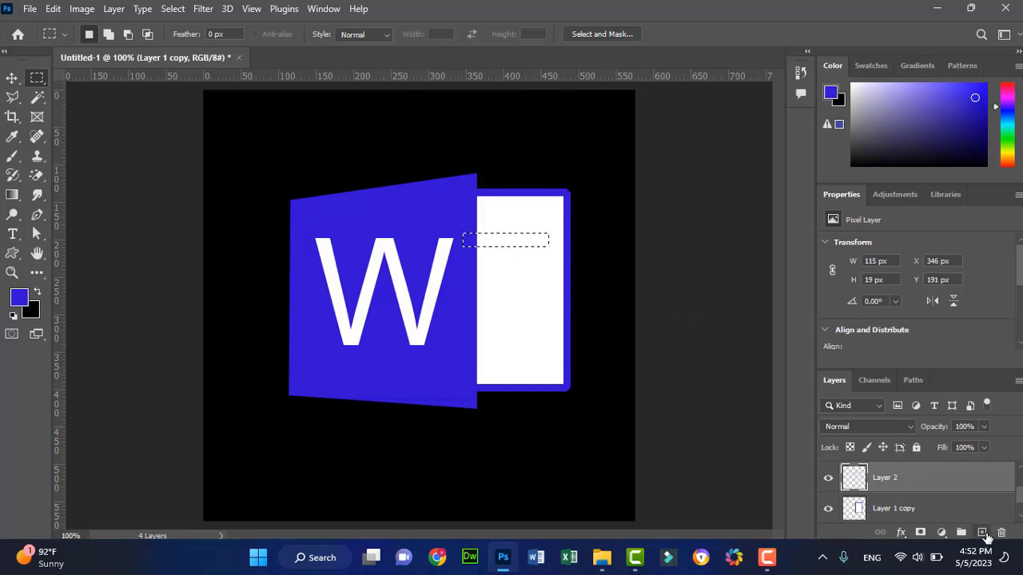
key("alt+BackSpace")
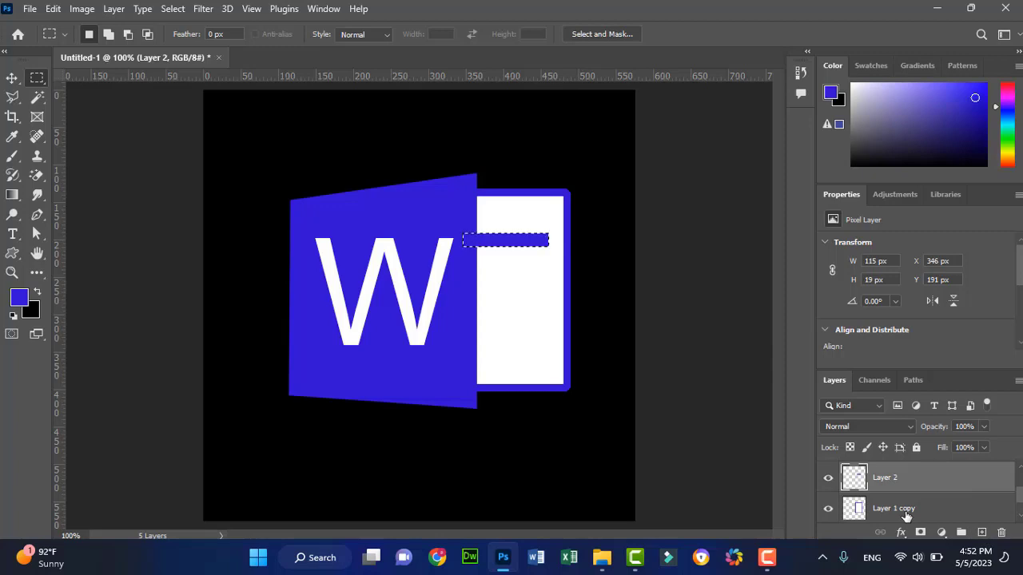
key("ctrl+t")
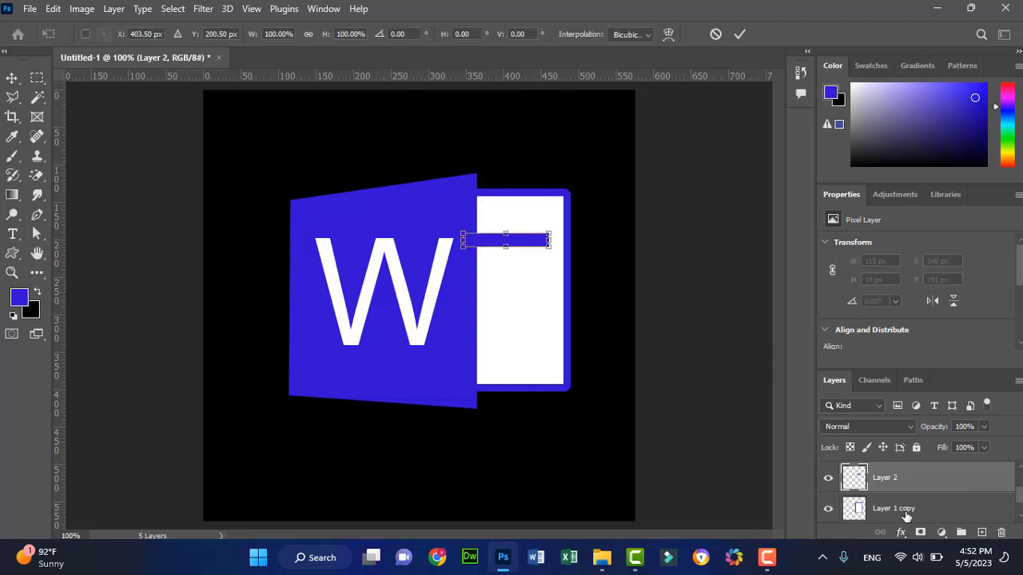
key("Up")
key("Up")
key("Up")
key("Up")
key("Up")
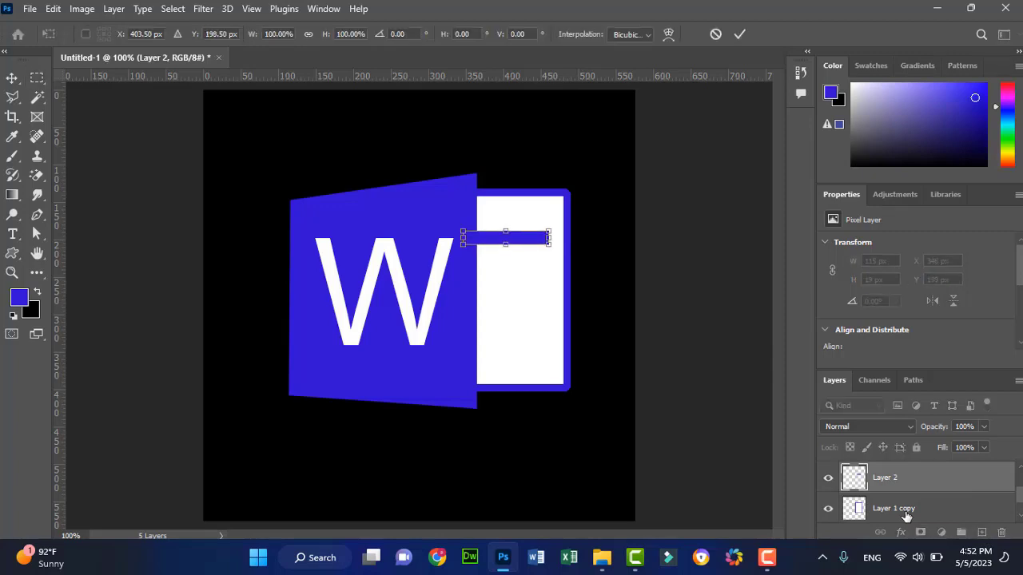
key("Up")
key("Up")
key("Up")
key("Return")
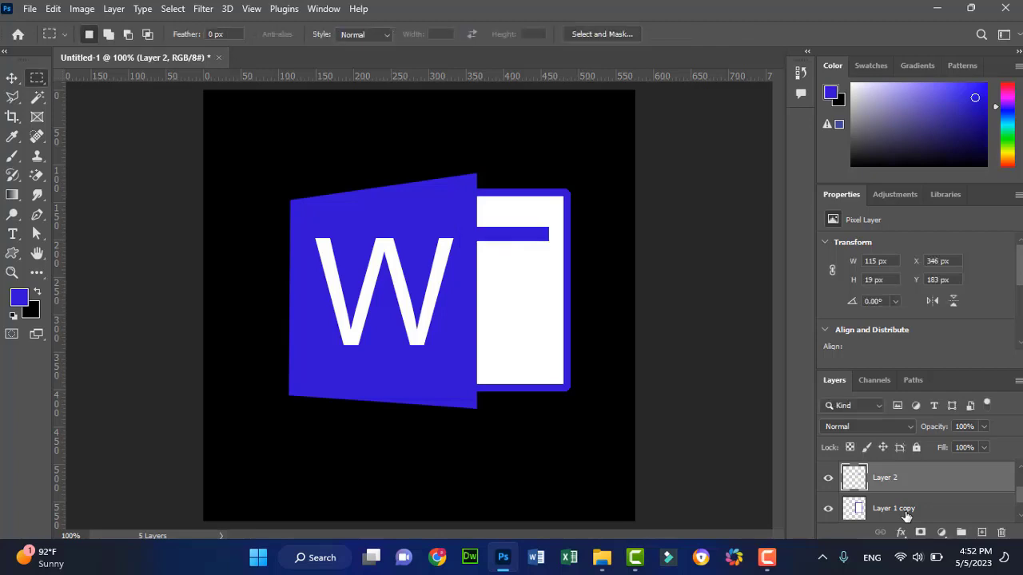
Duplicate the blue bar and stack the second, third and fourth lines beneath it
key("ctrl+j")
key("ctrl+t")
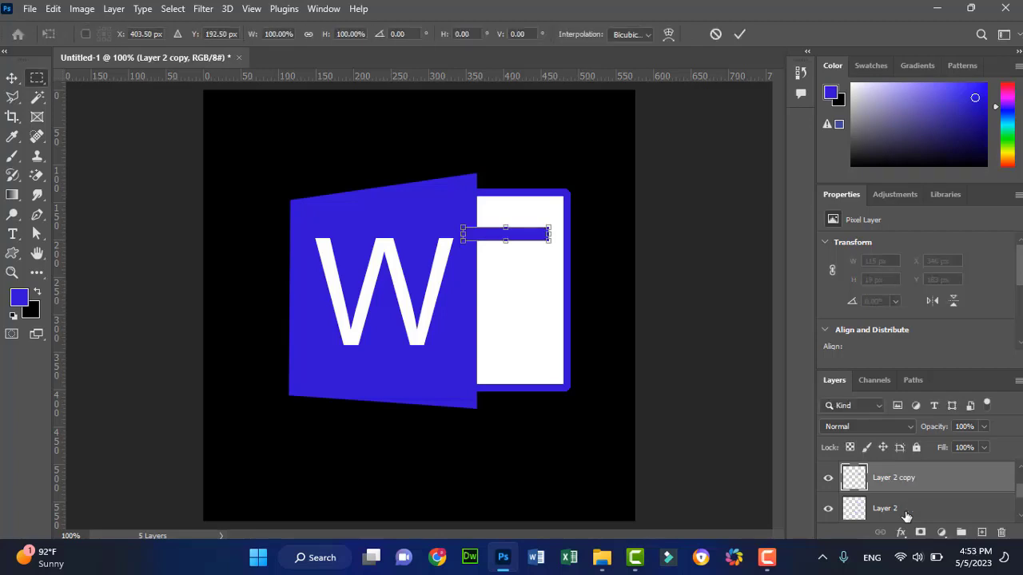
key("Down")
key("Down")
key("Down")
key("Down")
key("Down")
key("Down")
key("Down")
key("Down")
key("Down")
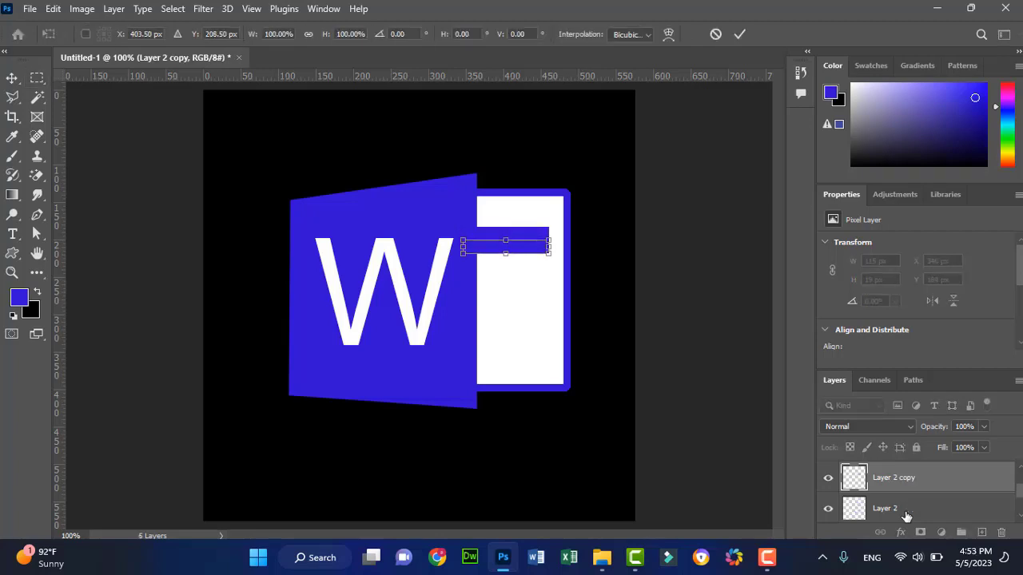
key("Down")
key("Down")
key("Down")
key("Down")
key("Down")
key("Down")
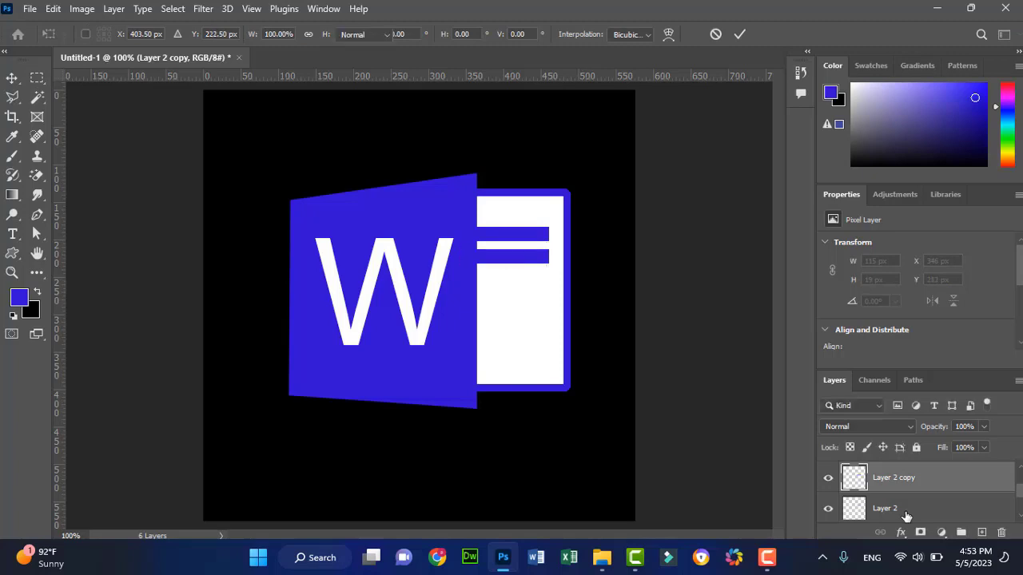
key("Return")
key("ctrl+t")
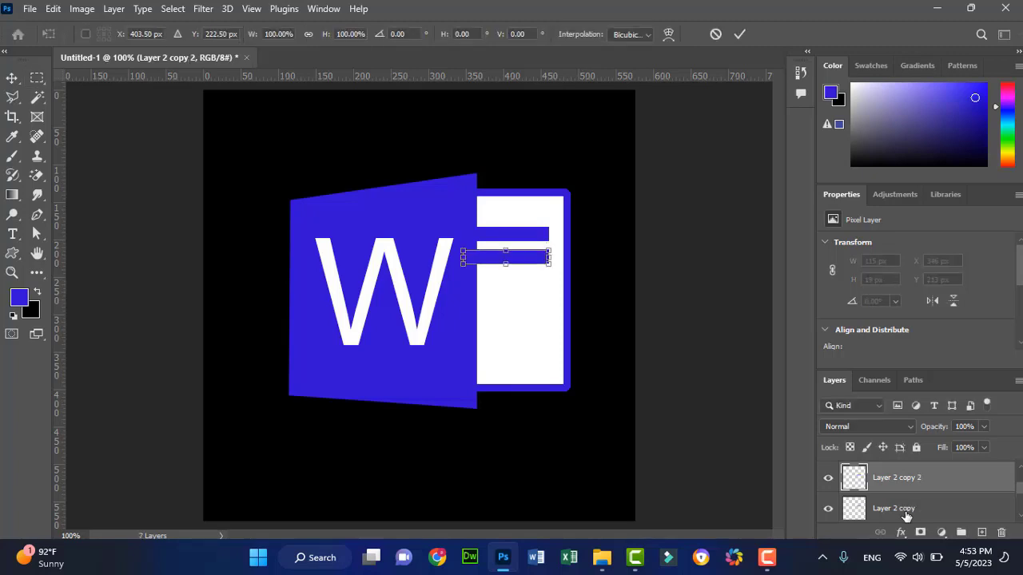
key("Down")
key("Down")
key("Down")
key("Down")
key("Down")
key("Down")
key("Down")
key("Down")
key("Down")
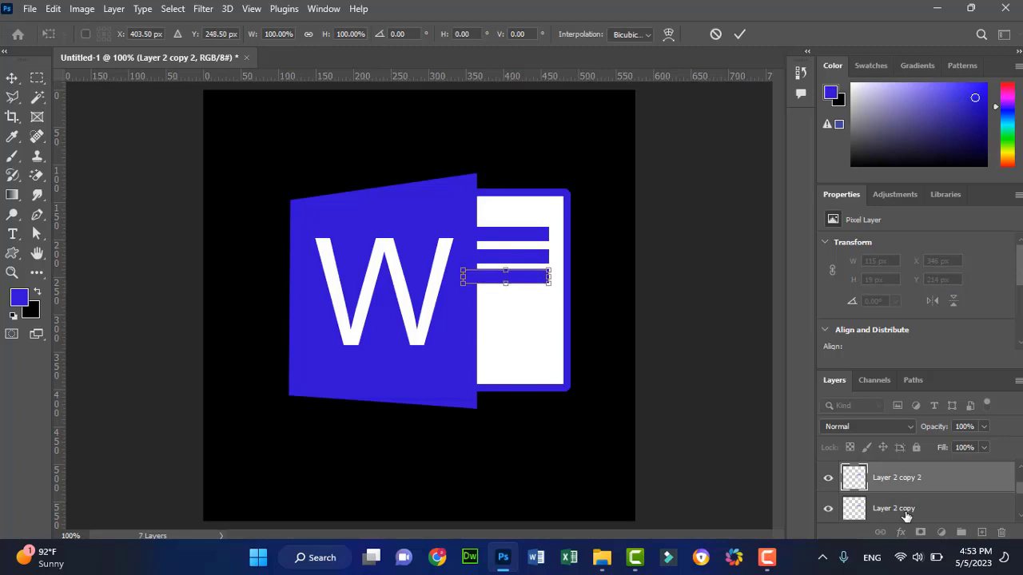
key("Down")
key("Down")
key("Down")
key("Return")
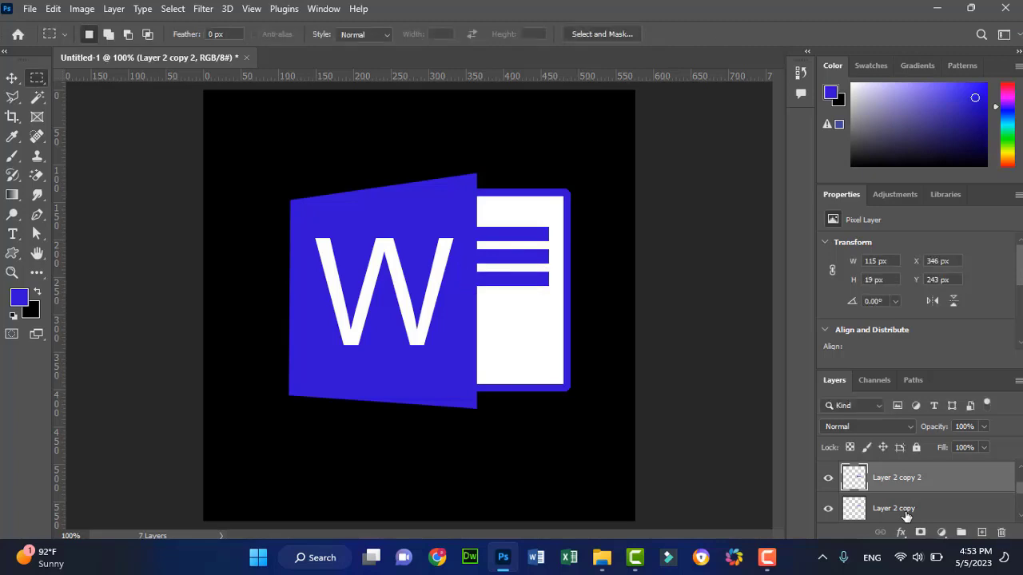
key("ctrl+t")
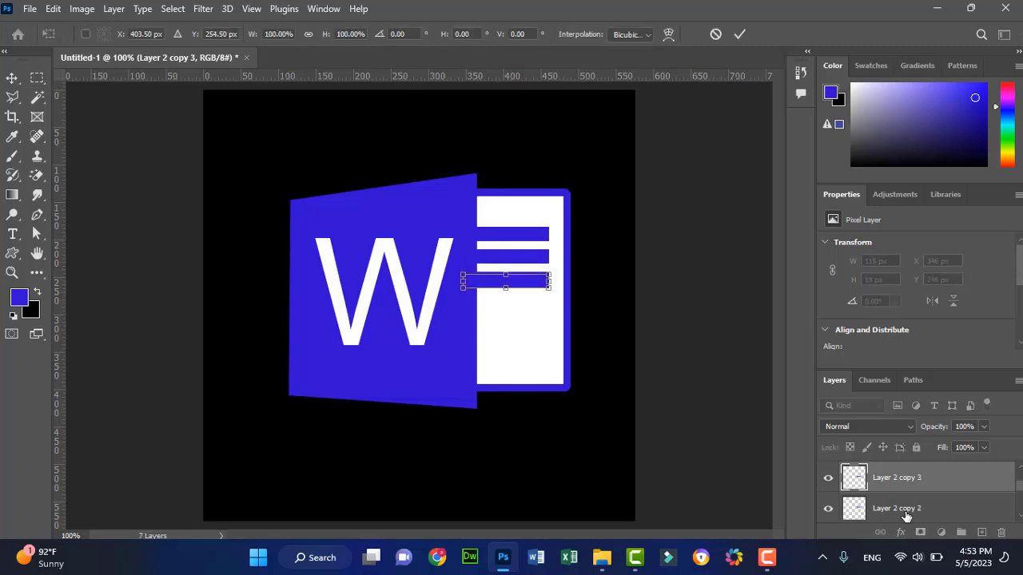
key("Down")
key("Down")
key("Down")
key("Down")
key("Down")
key("Down")
key("Down")
key("Down")
key("Down")
key("Down")
key("Down")
key("Down")
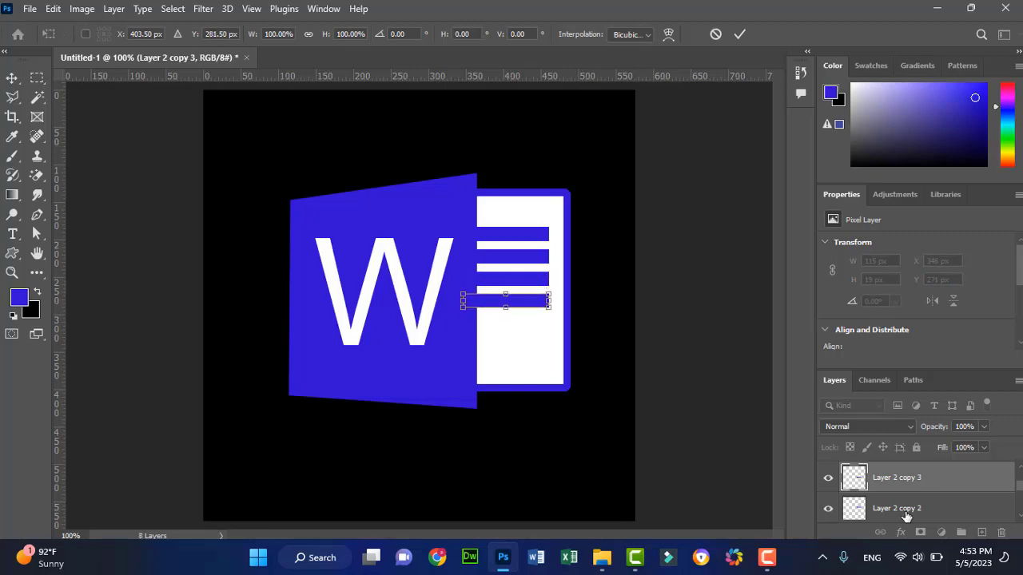
key("Return")
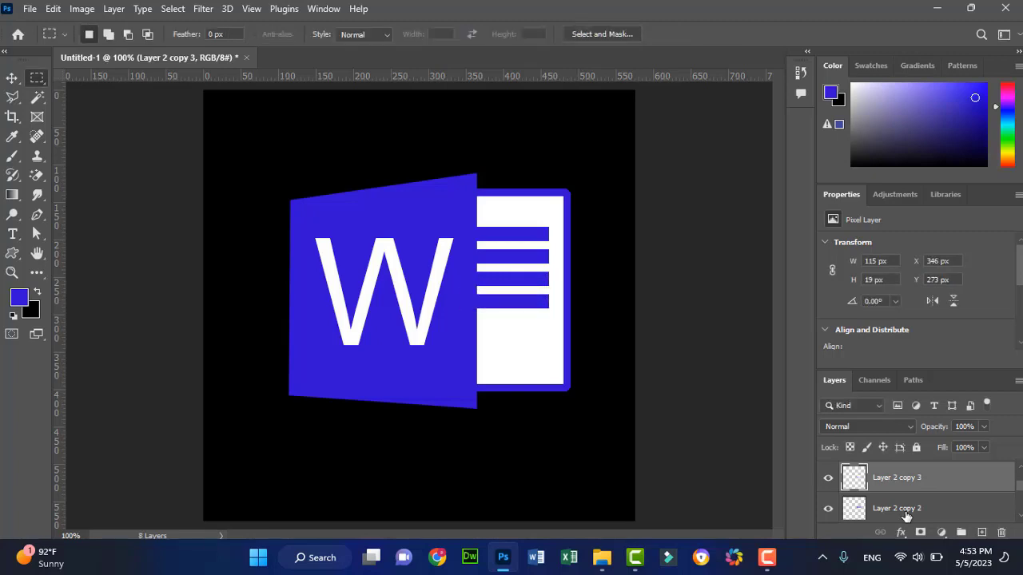
Add the fifth and sixth blue lines below, giving six evenly spaced lines
key("ctrl+j")
key("ctrl+t")
key("Down")
key("Down")
key("Down")
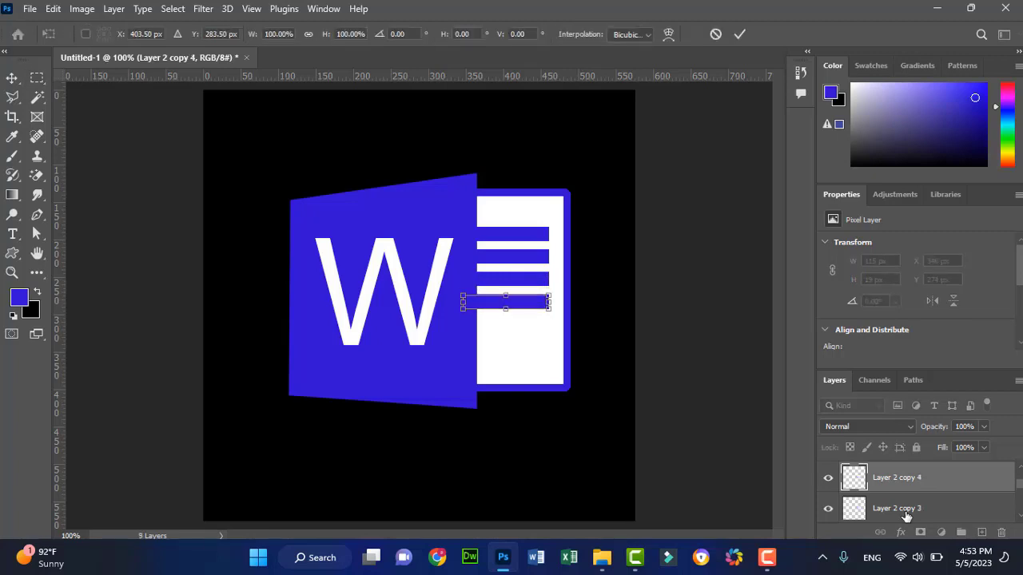
key("Down")
key("Down")
key("Down")
key("Down")
key("Down")
key("Down")
key("Down")
key("Down")
key("Down")
key("Down")
key("Down")
key("Down")
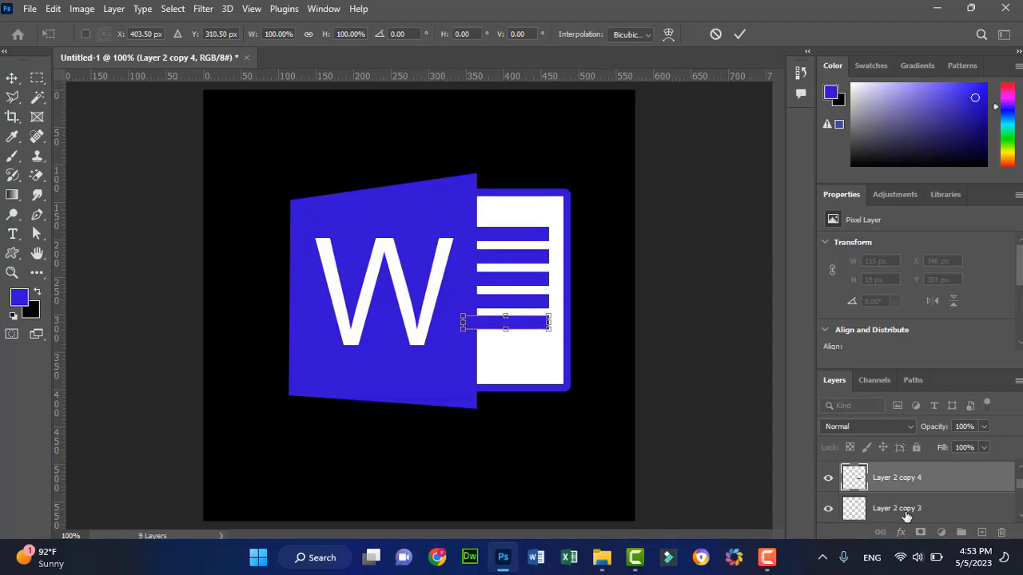
key("Return")
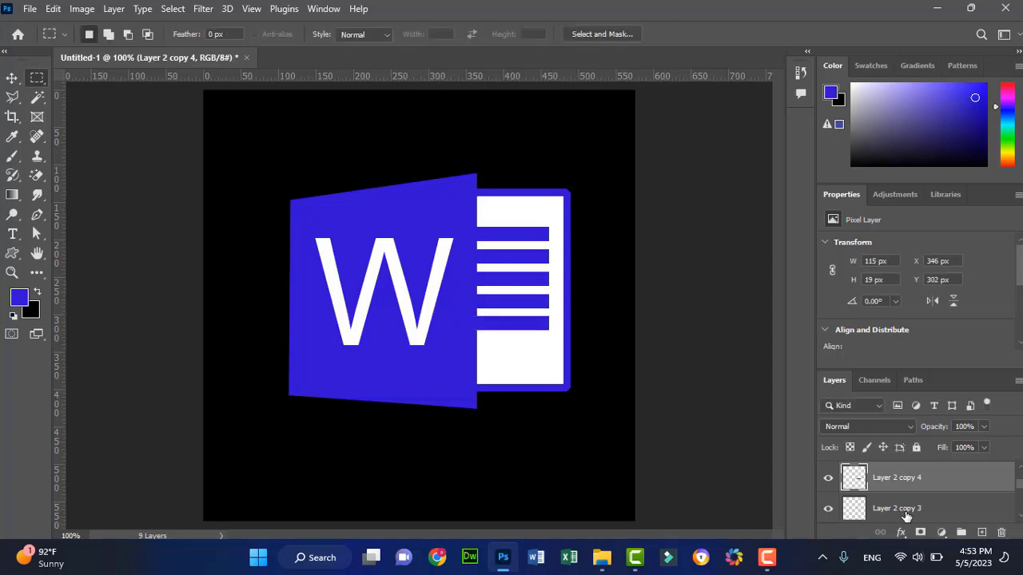
key("ctrl+j")
key("ctrl+t")
key("Down")
key("Down")
key("Down")
key("Down")
key("Down")
key("Down")
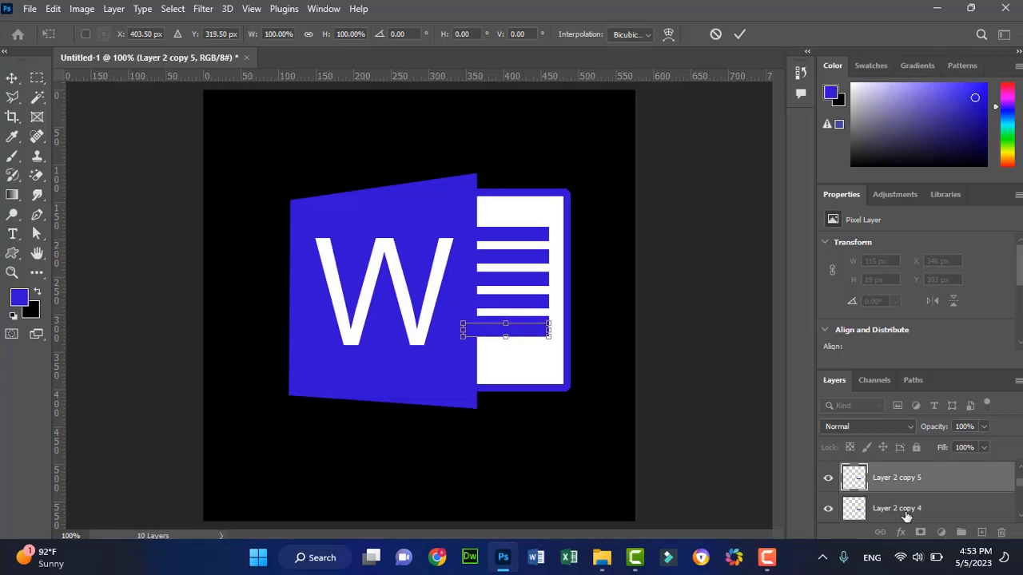
key("Down")
key("Down")
key("Down")
key("Down")
key("Down")
key("Down")
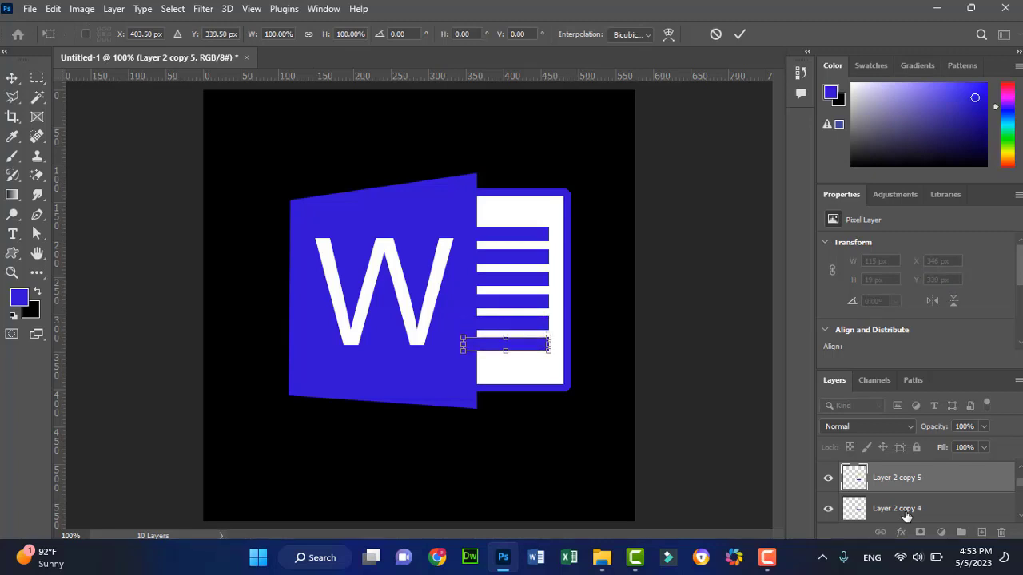
key("Return")
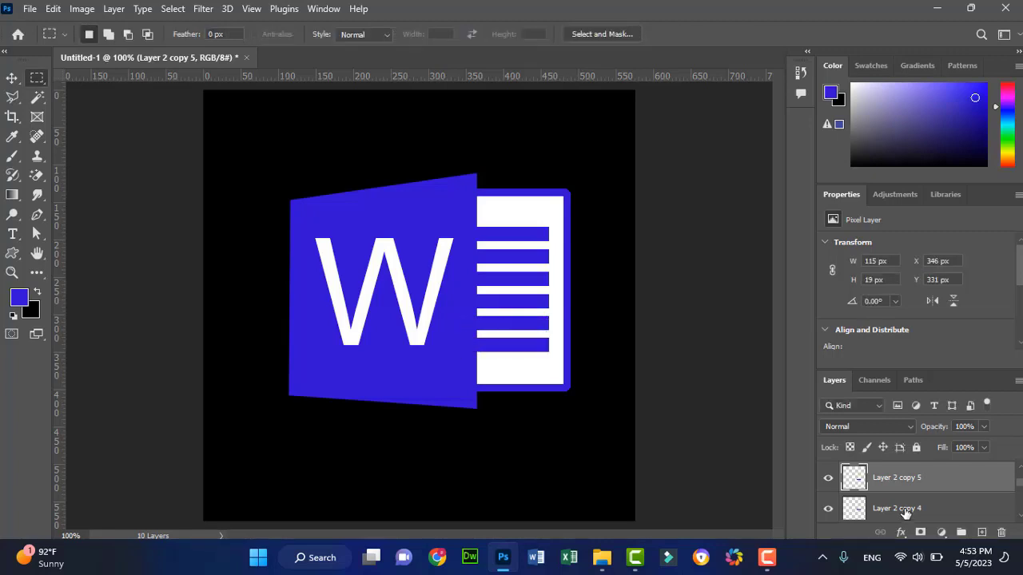